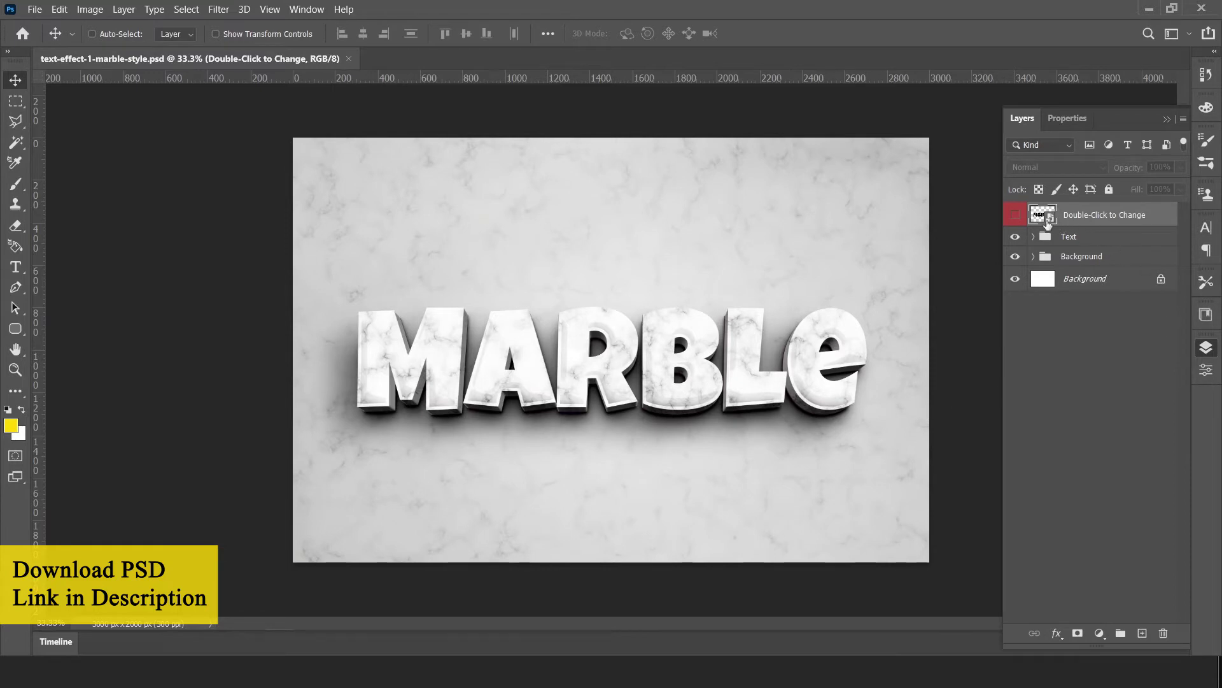
Replace MARBLE with NITIn in the marble template's smart object text
double_click(1051, 218)
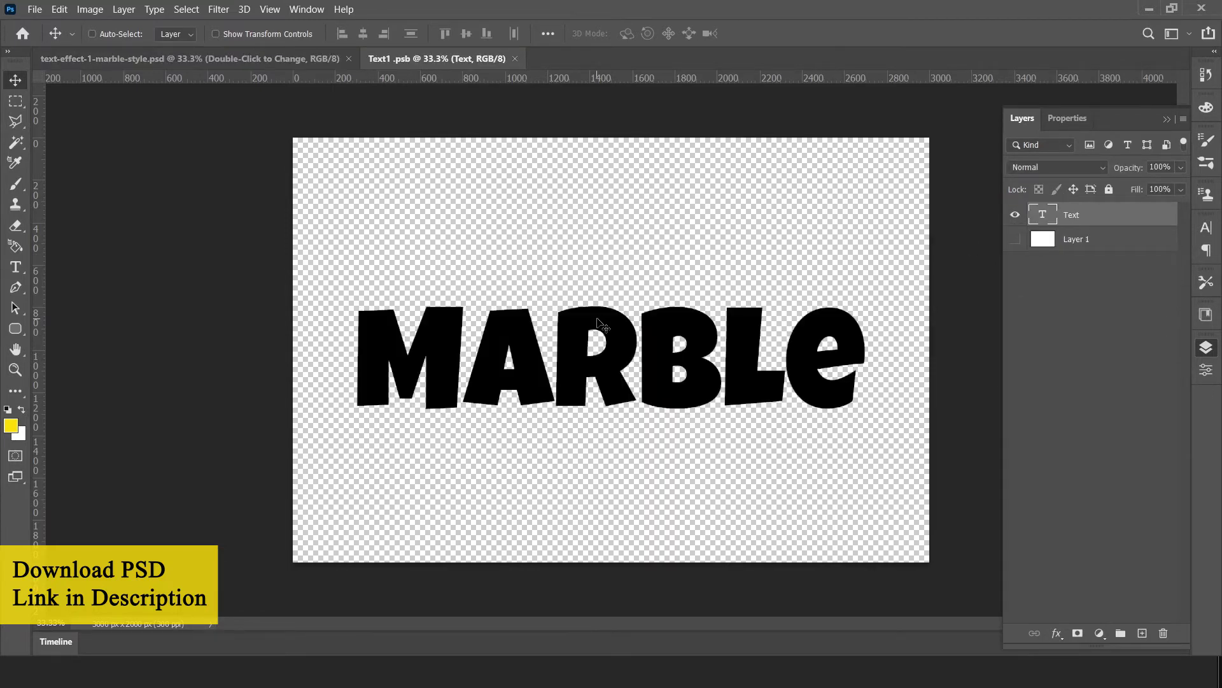
click(19, 270)
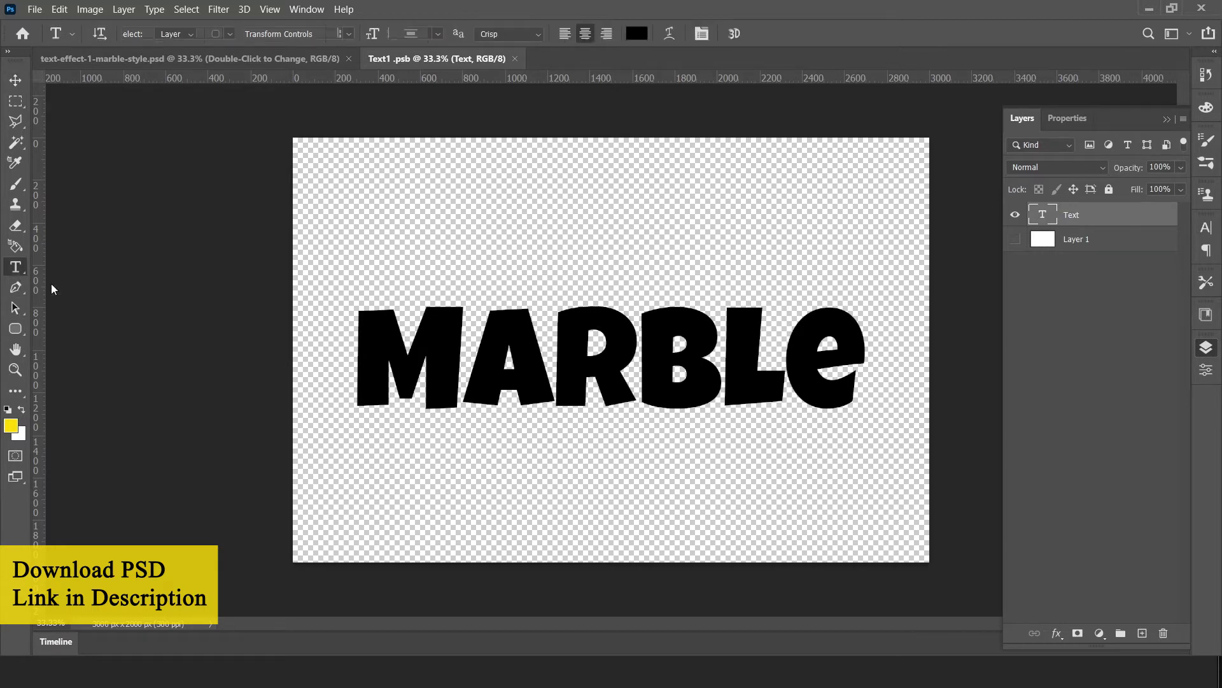
click(468, 335)
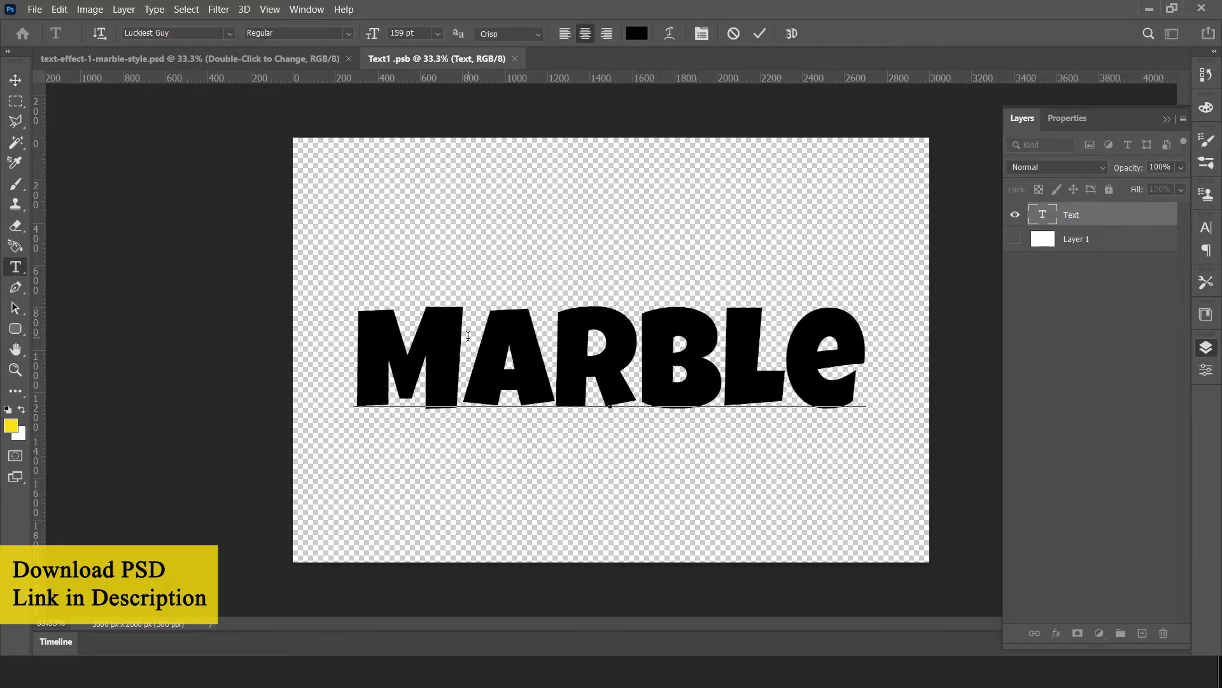
key(ctrl+a)
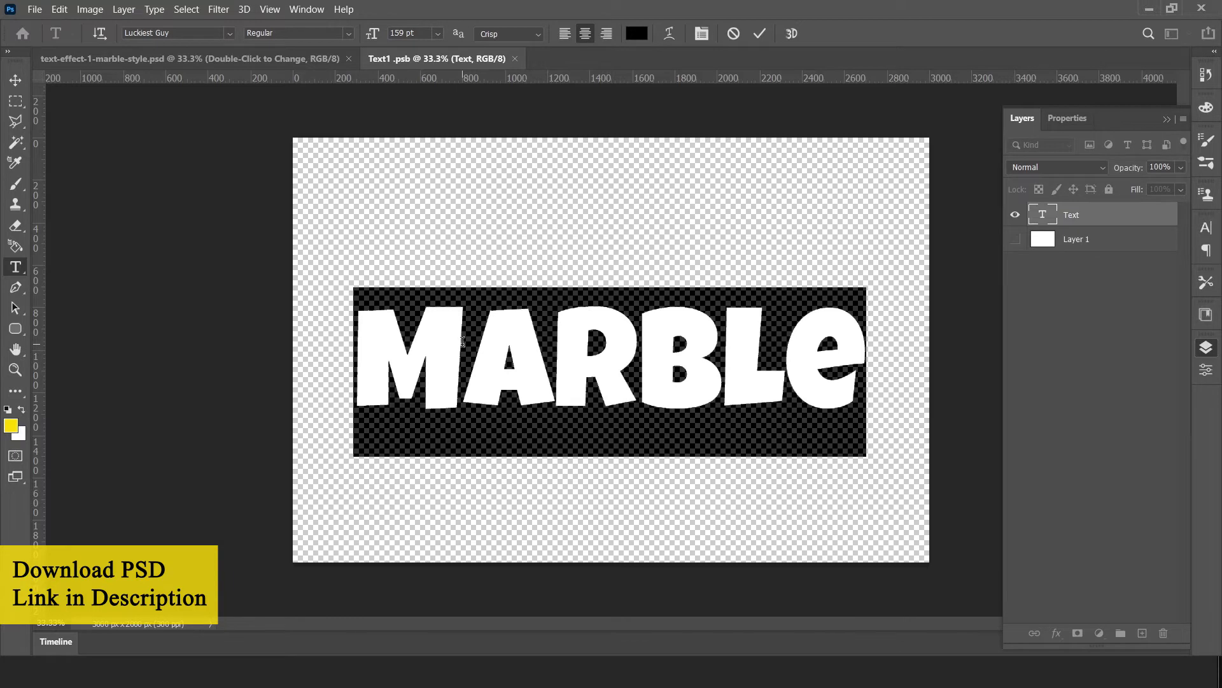
text(NITIn)
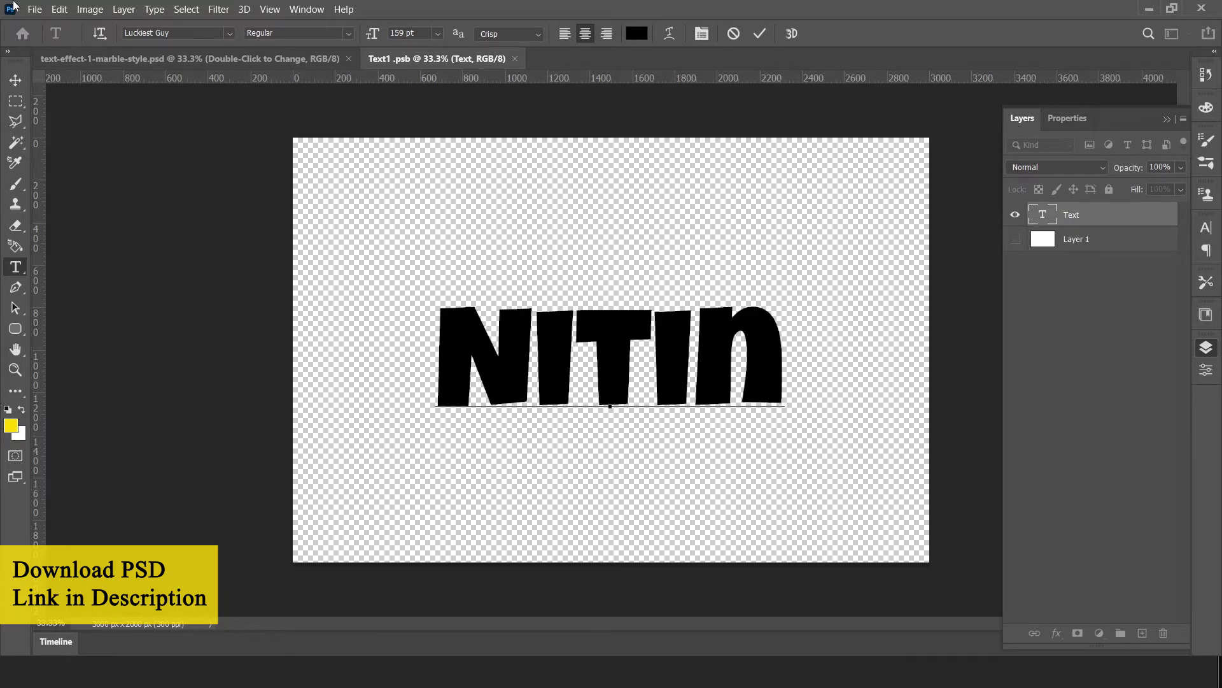
click(20, 87)
Save the edited smart object contents and return to the marble template
click(36, 10)
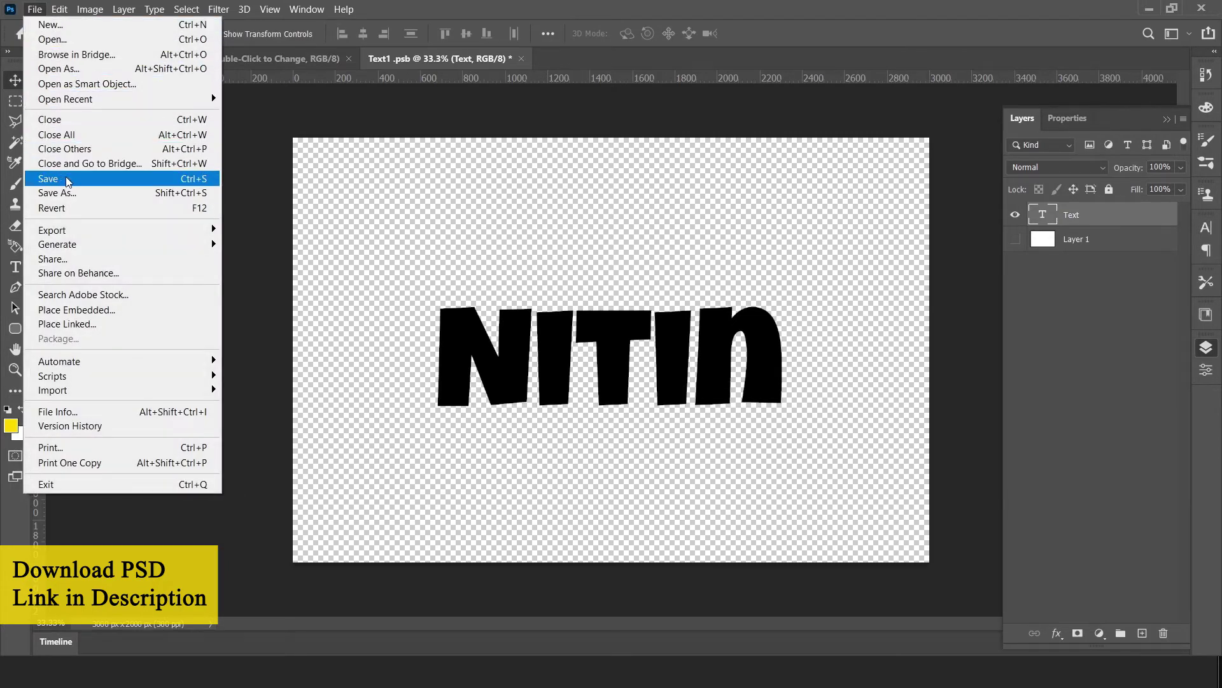
click(67, 182)
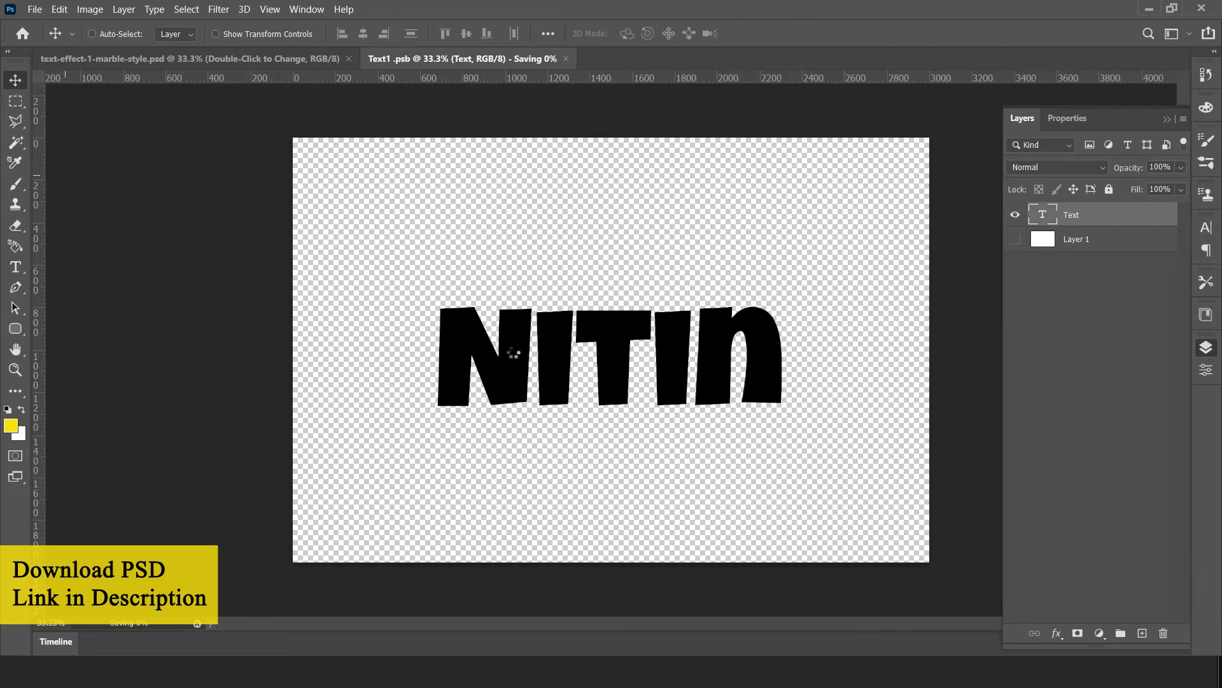
click(283, 65)
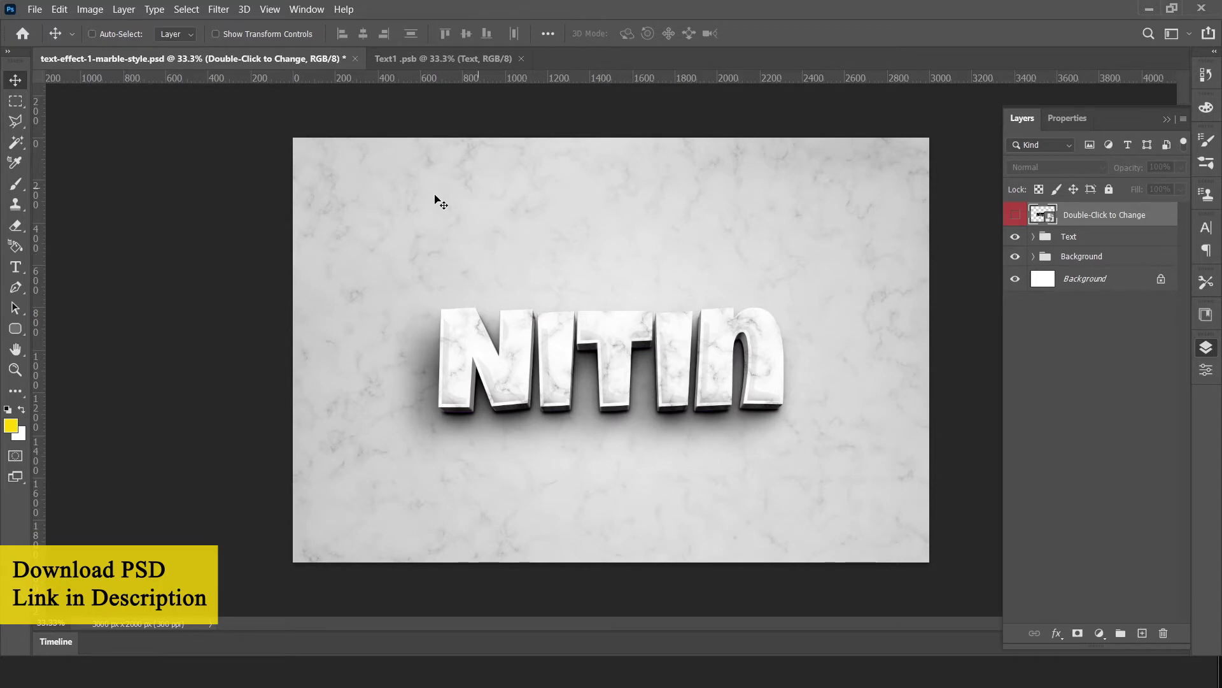
Check the marble NITIN result, close the .psb, and close the template without saving
key(ctrl+plus)
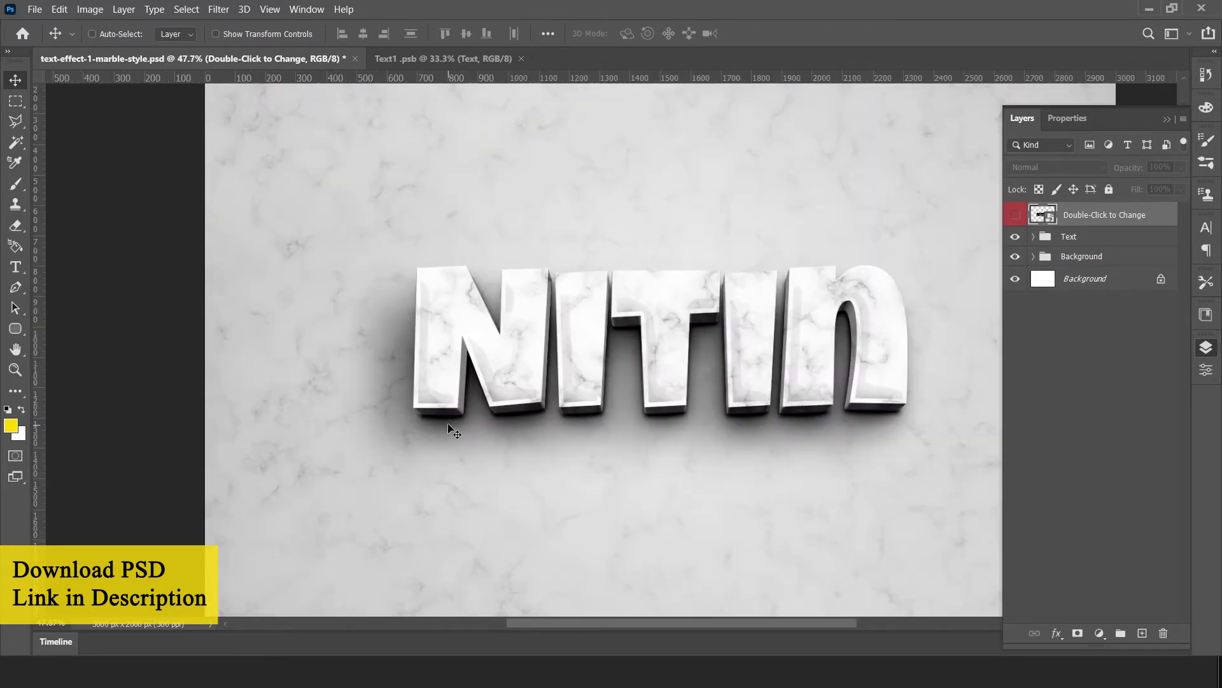
key(ctrl+0)
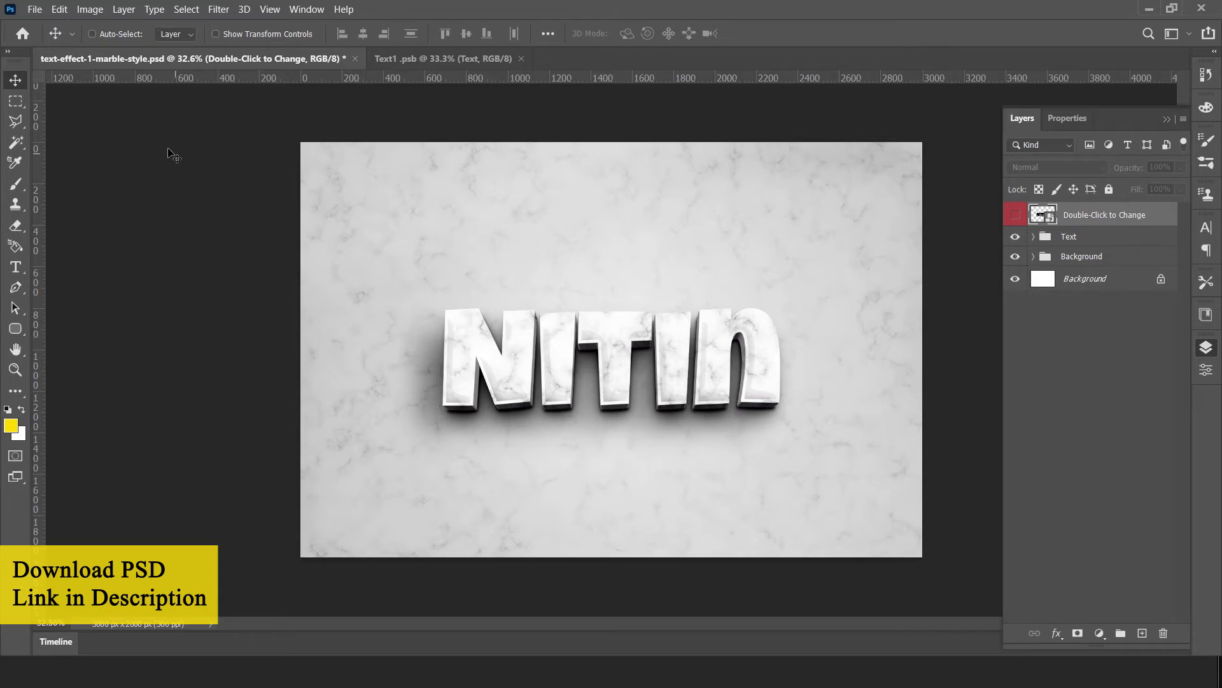
click(462, 63)
key(ctrl+w)
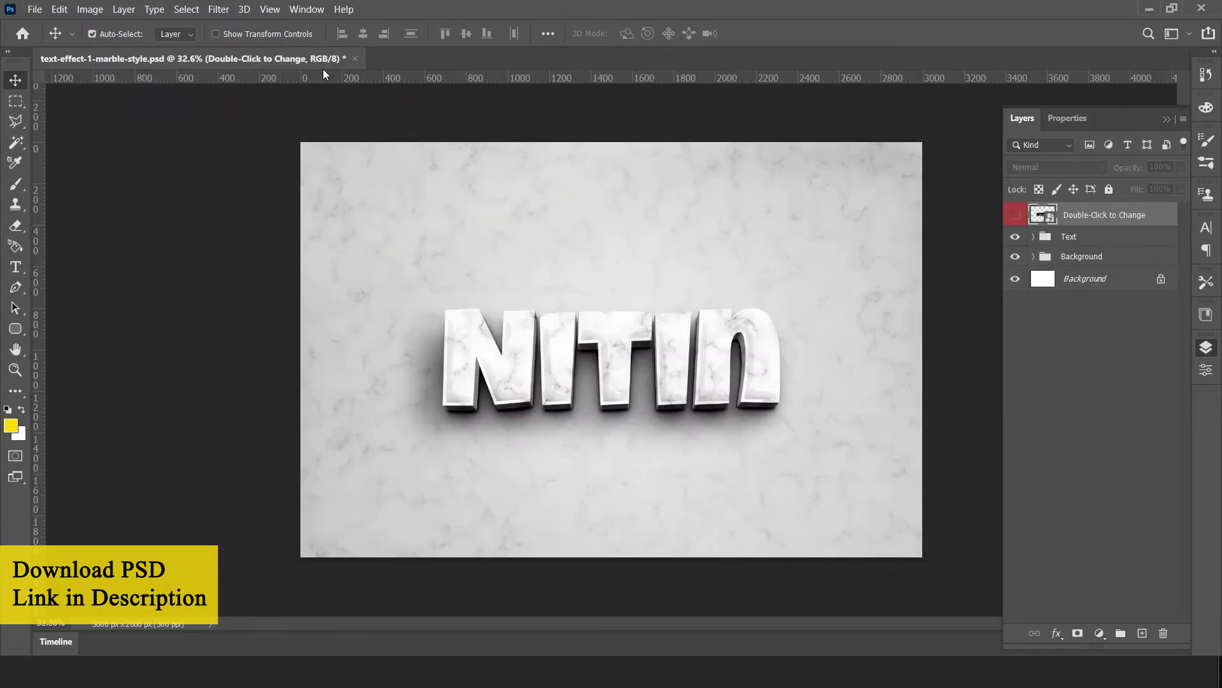
key(ctrl+w)
click(635, 263)
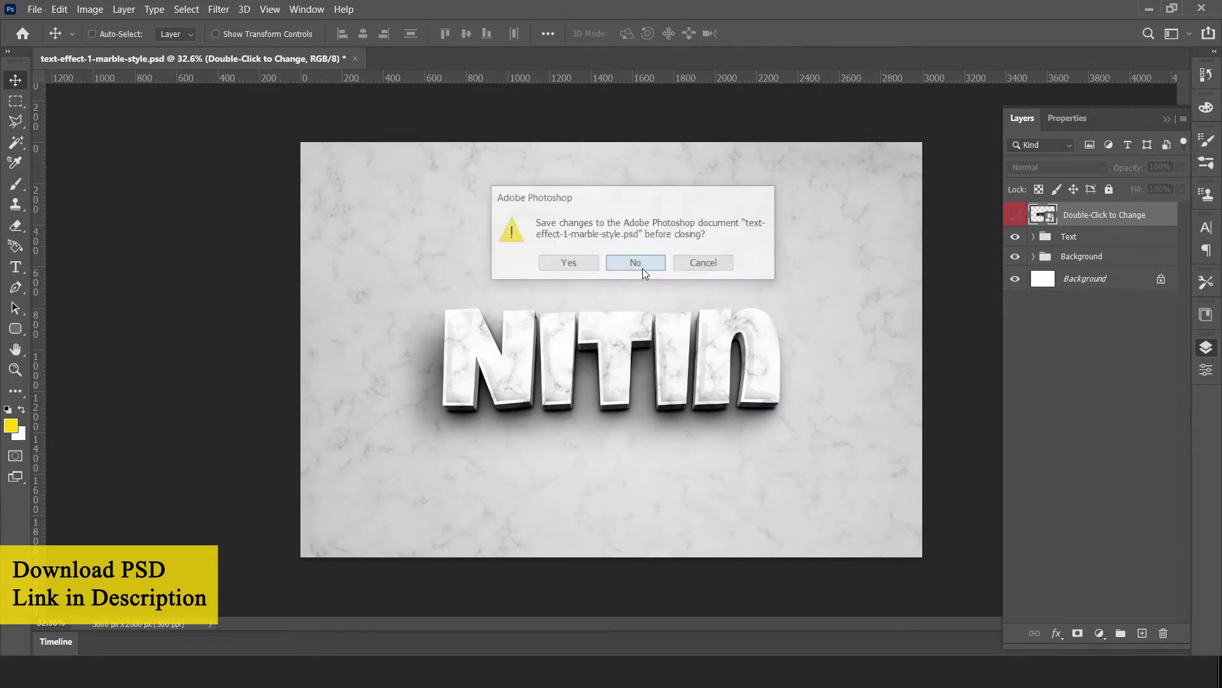
Open text-effect-2-big-sale.psd from the Text Effect 2 - Big Sale folder in Photoshop
click(1149, 9)
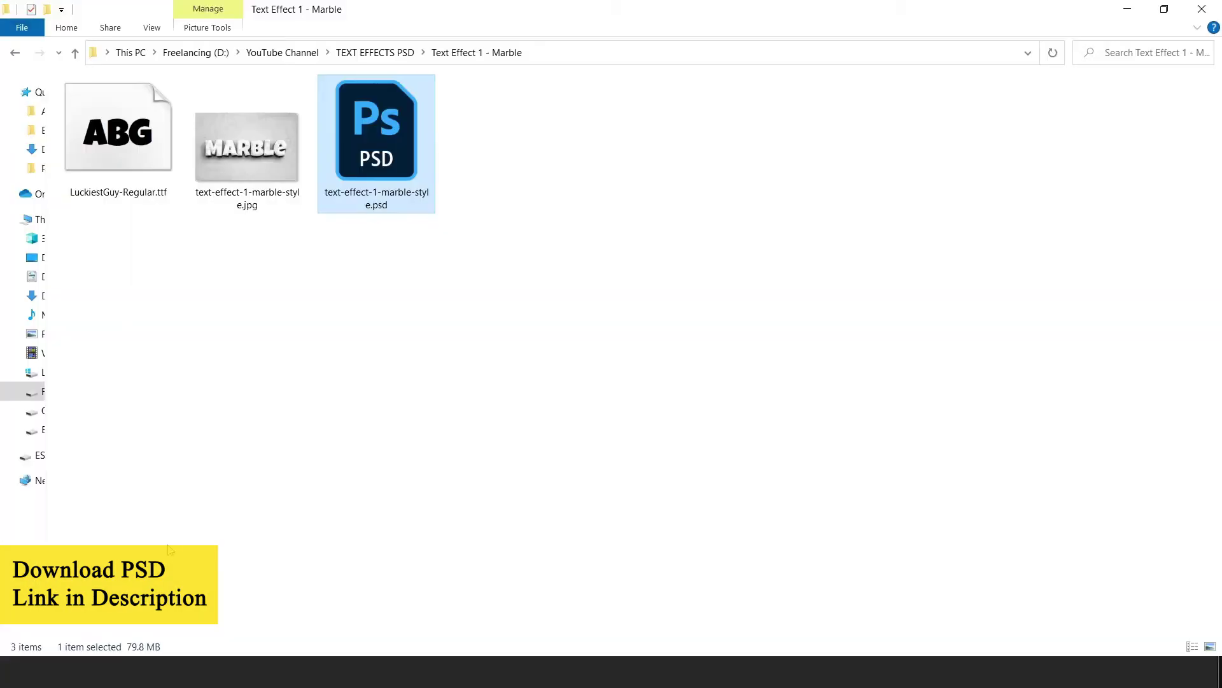
click(16, 55)
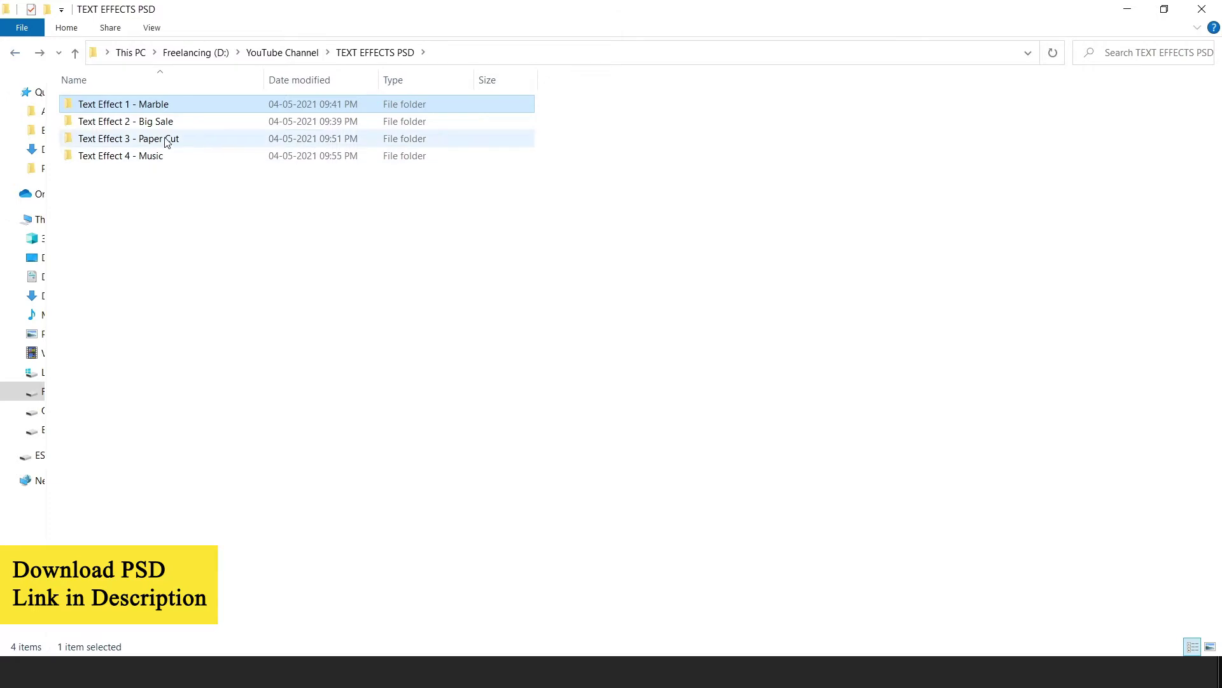
double_click(167, 124)
ctrl+scroll(169, 134, up, 5)
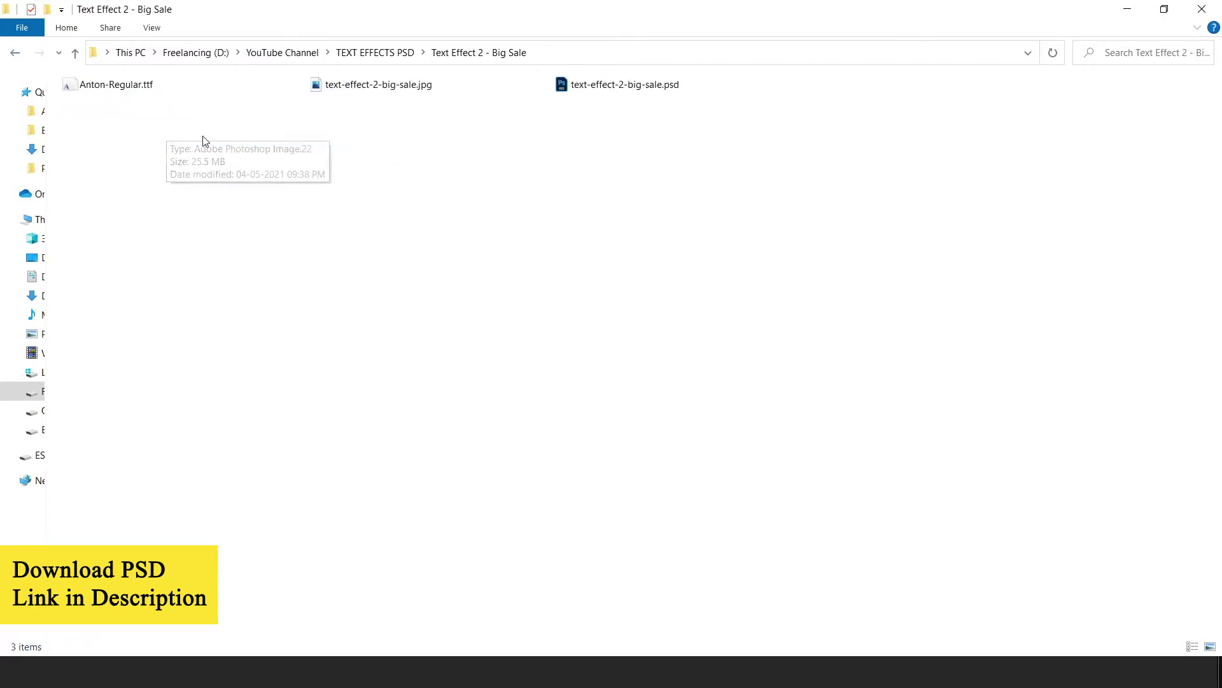
click(201, 137)
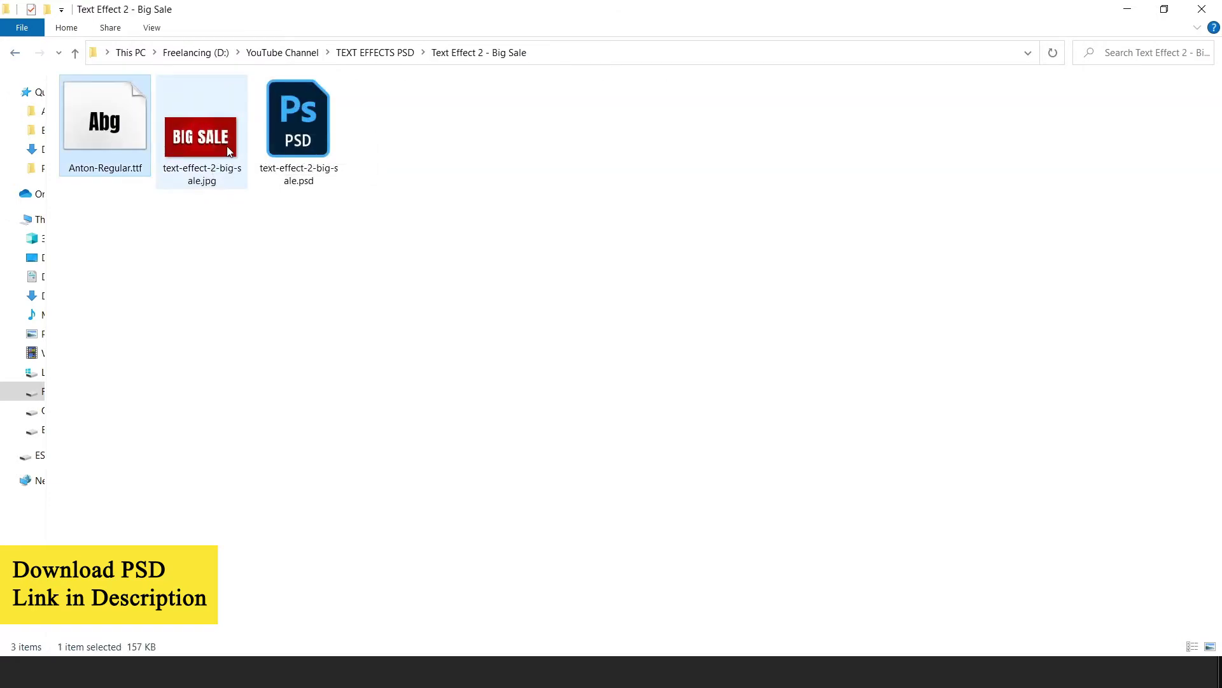
drag(280, 137, 451, 146)
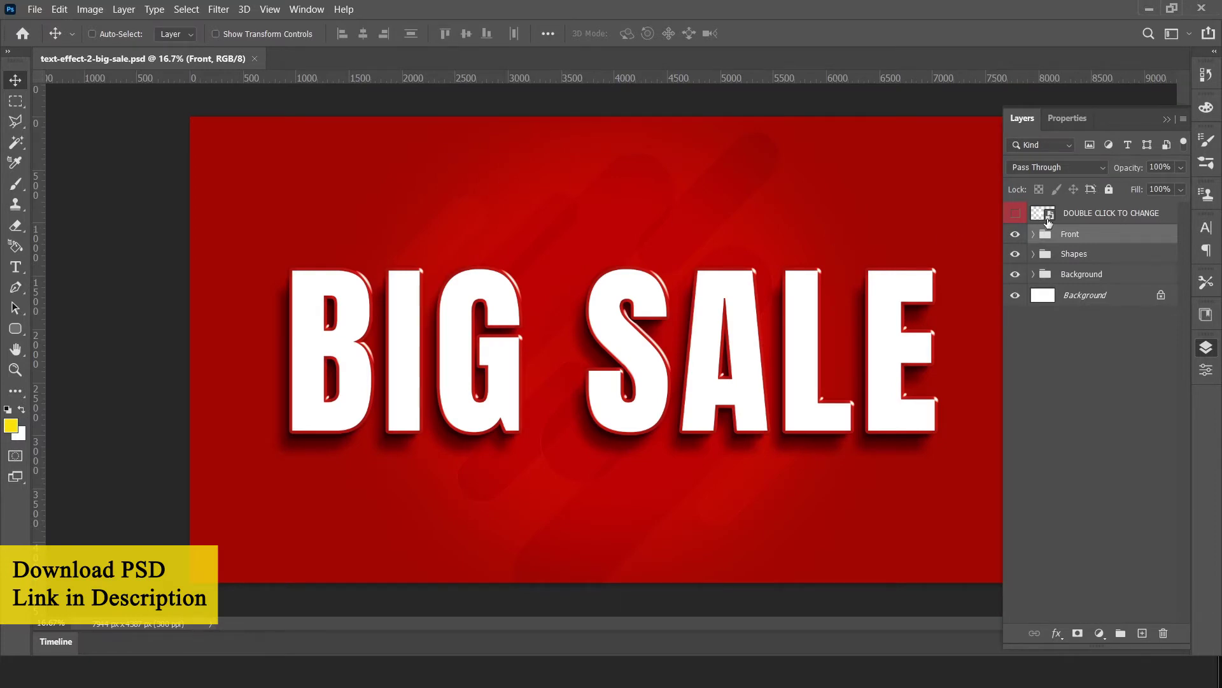
Replace BIG SALE with NITIN in the DOUBLE CLICK TO CHANGE smart object
click(1048, 221)
double_click(1050, 215)
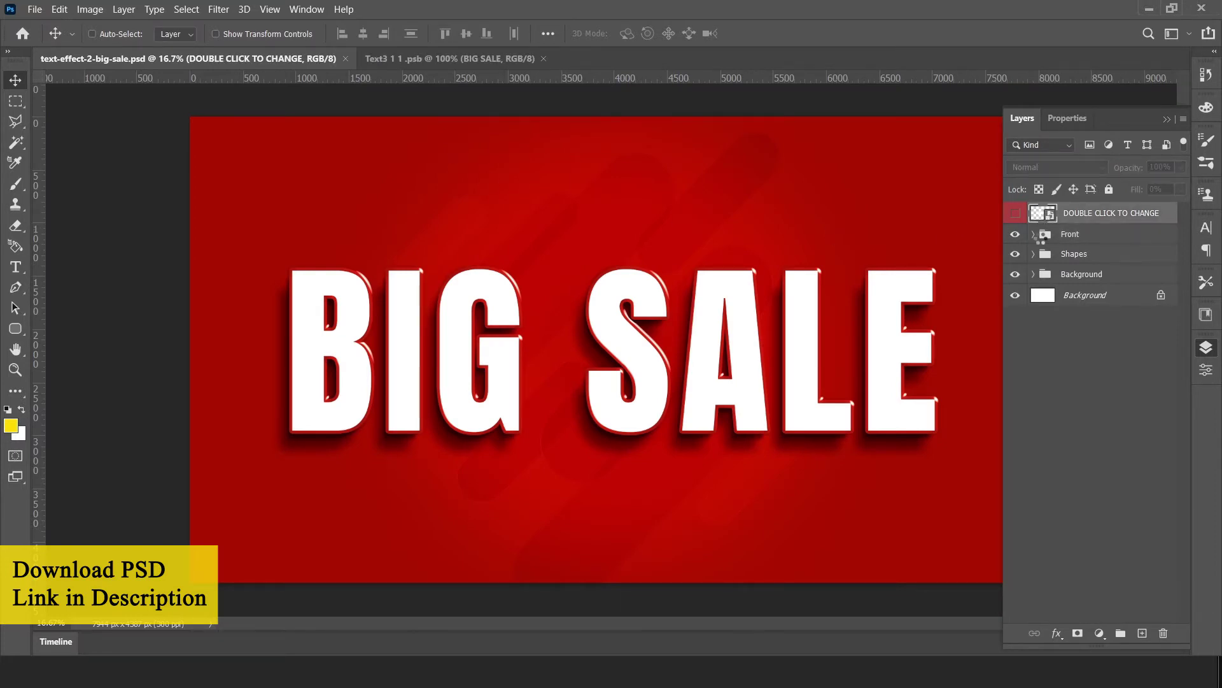
double_click(567, 341)
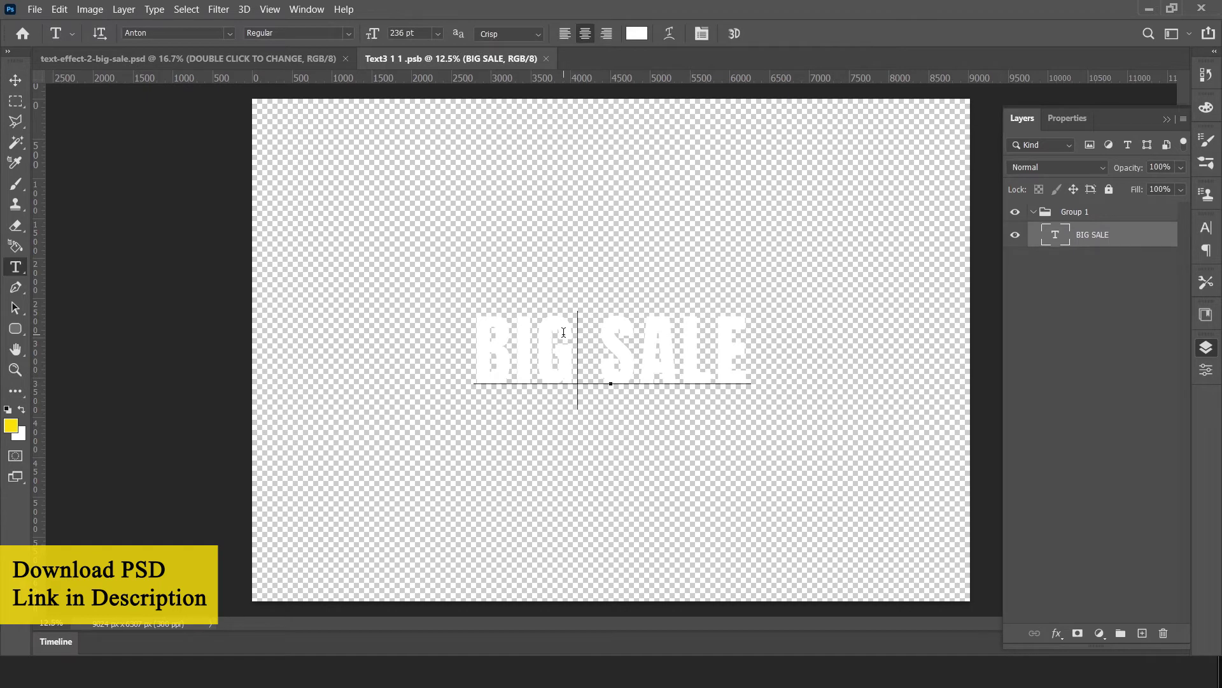
key(ctrl+a)
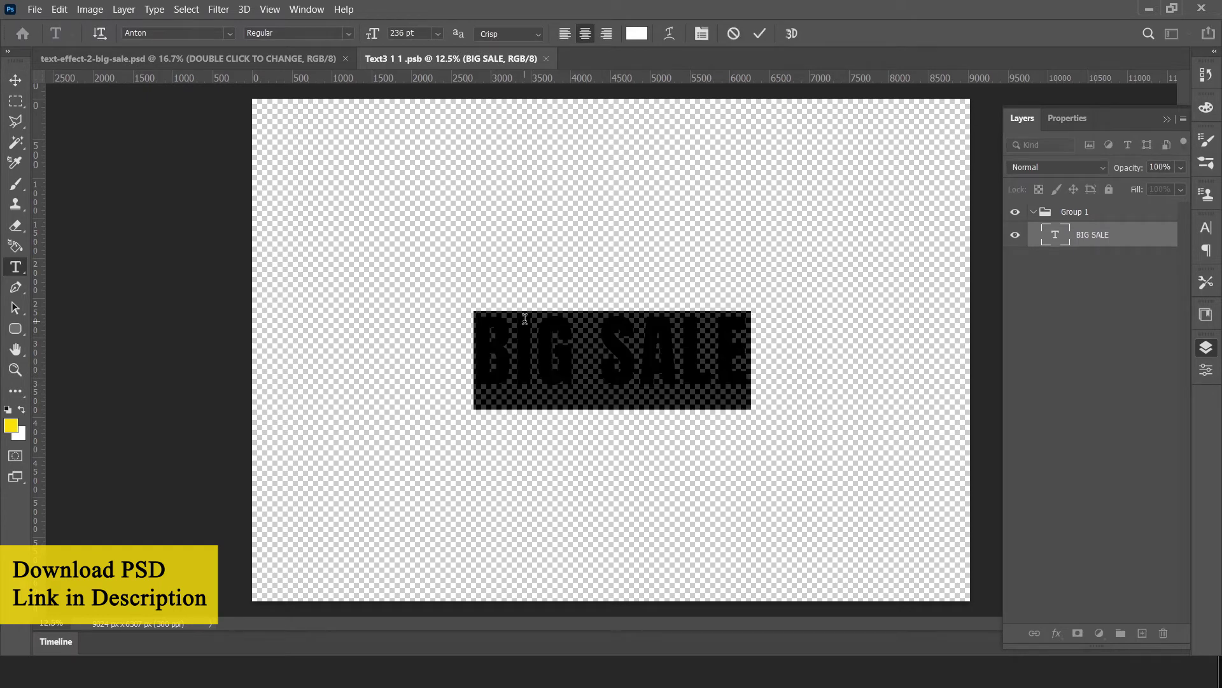
text(NITIN)
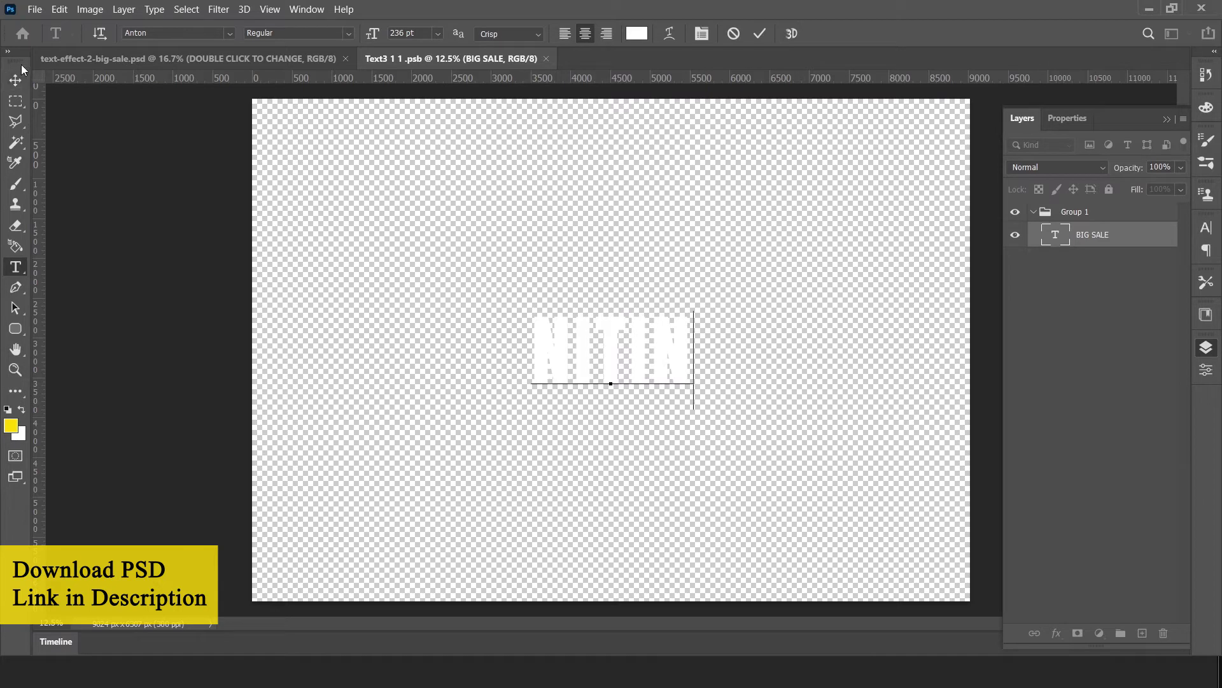
key(Home)
text(TUTOR)
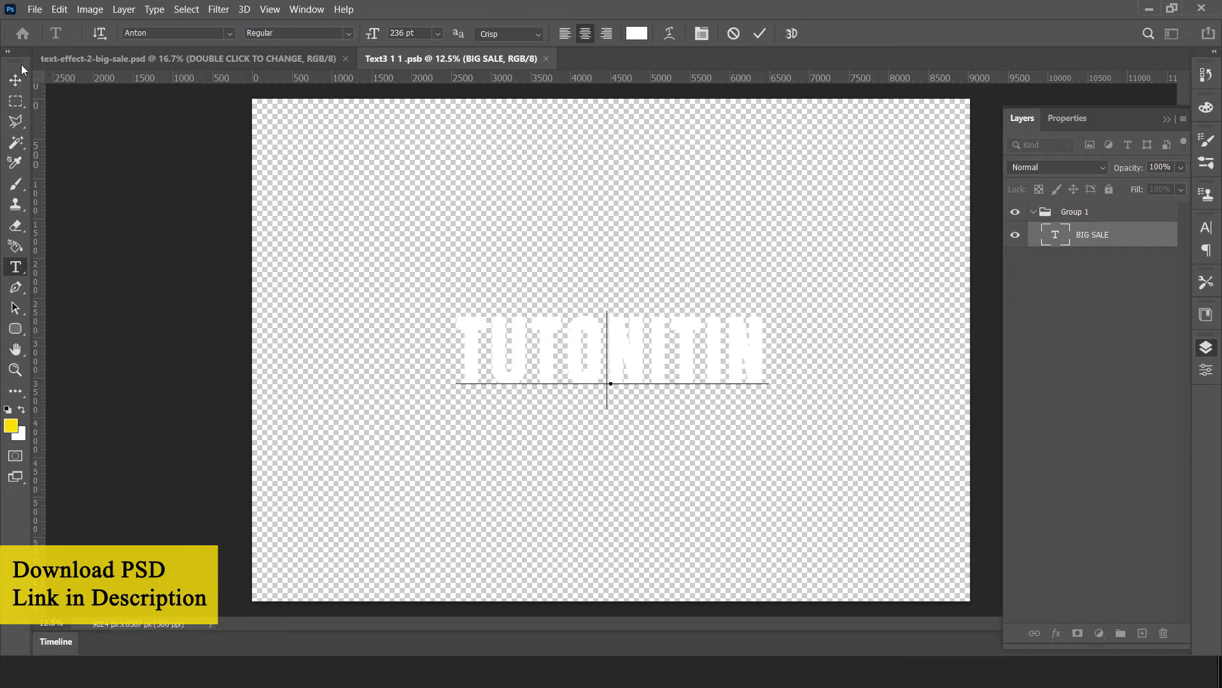
key(BackSpace)
key(BackSpace)
key(BackSpace)
key(BackSpace)
key(BackSpace)
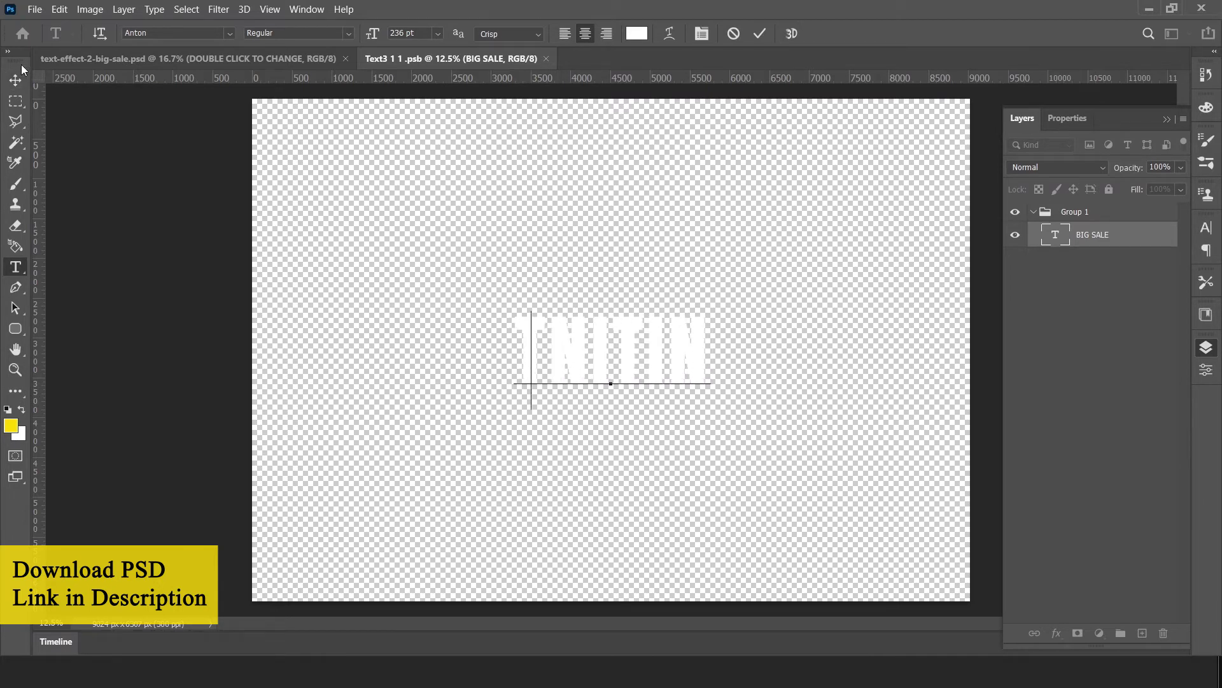
Commit the NITIN text and save the smart object contents
click(16, 100)
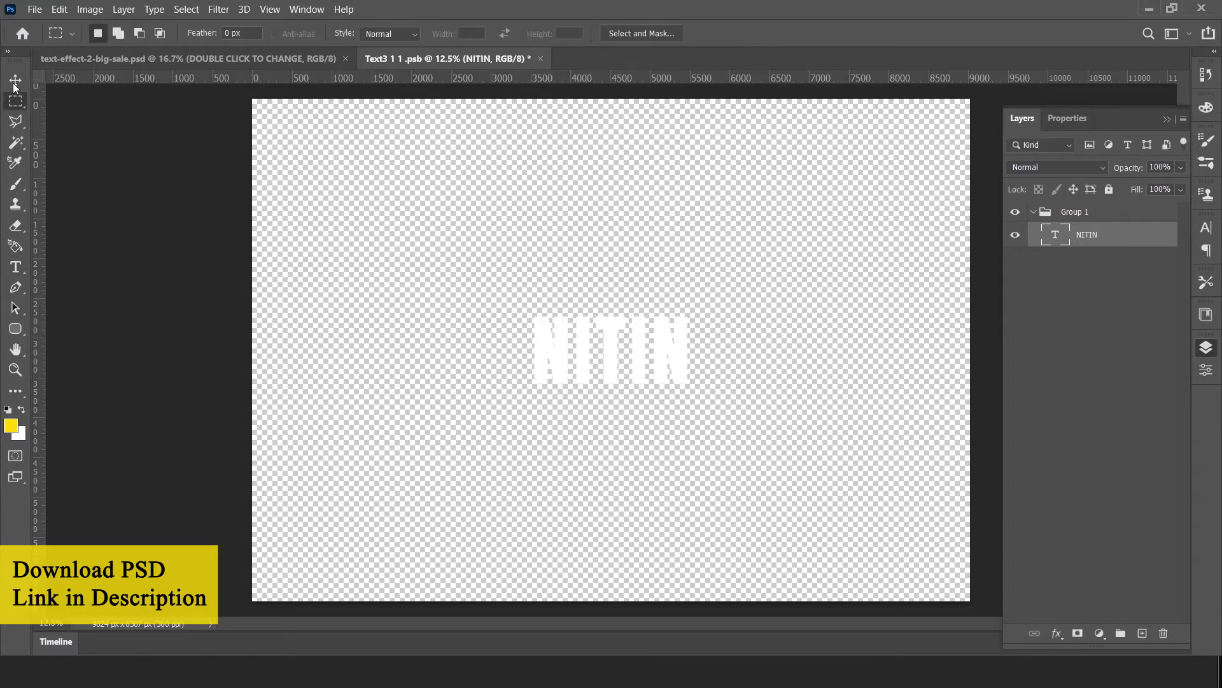
click(34, 10)
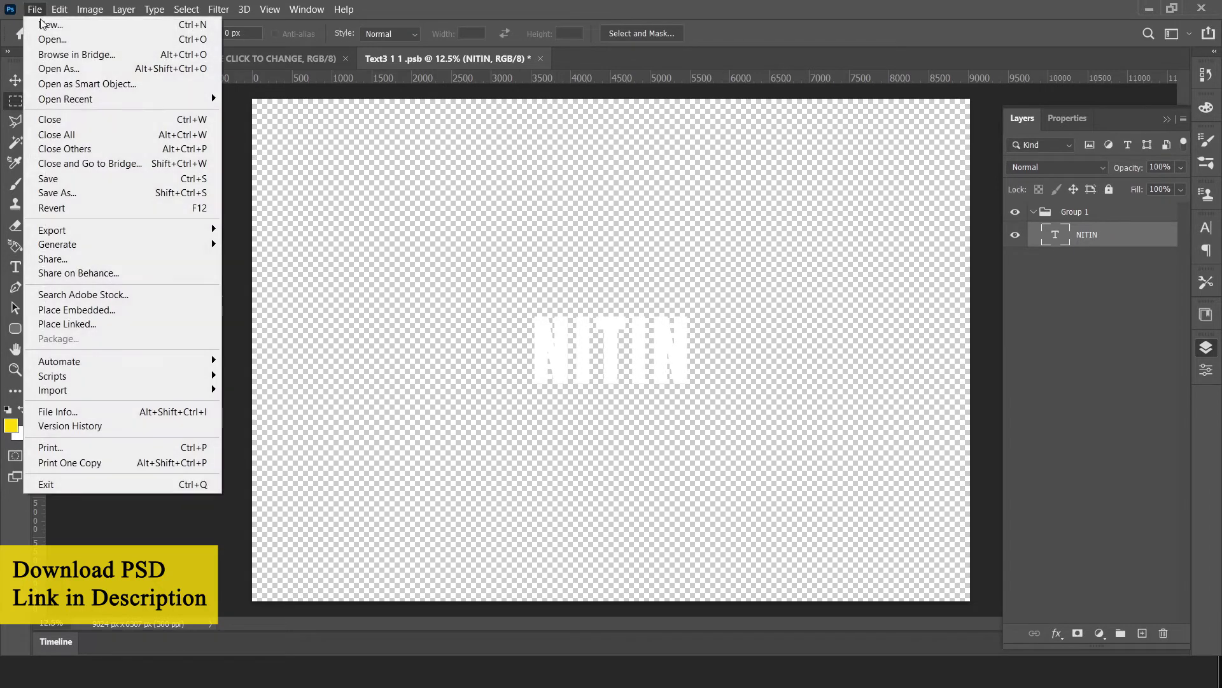
click(75, 182)
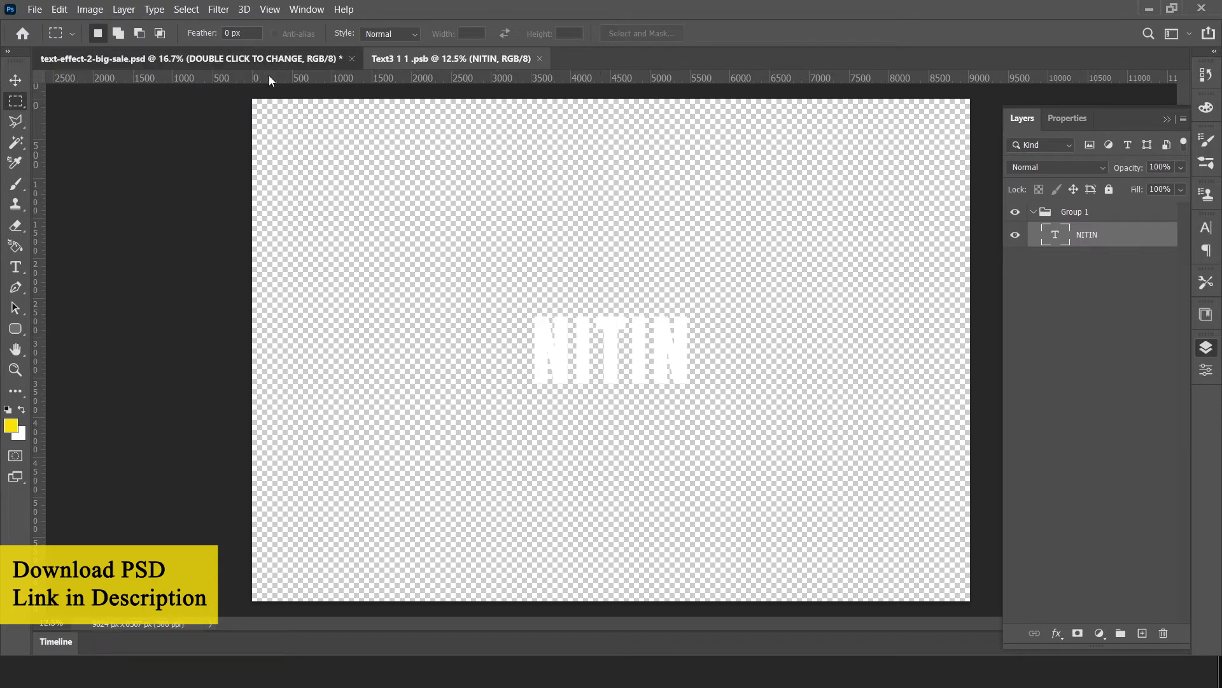
Review the Big Sale NITIN result, close the smart object, and discard template changes
key(ctrl+Tab)
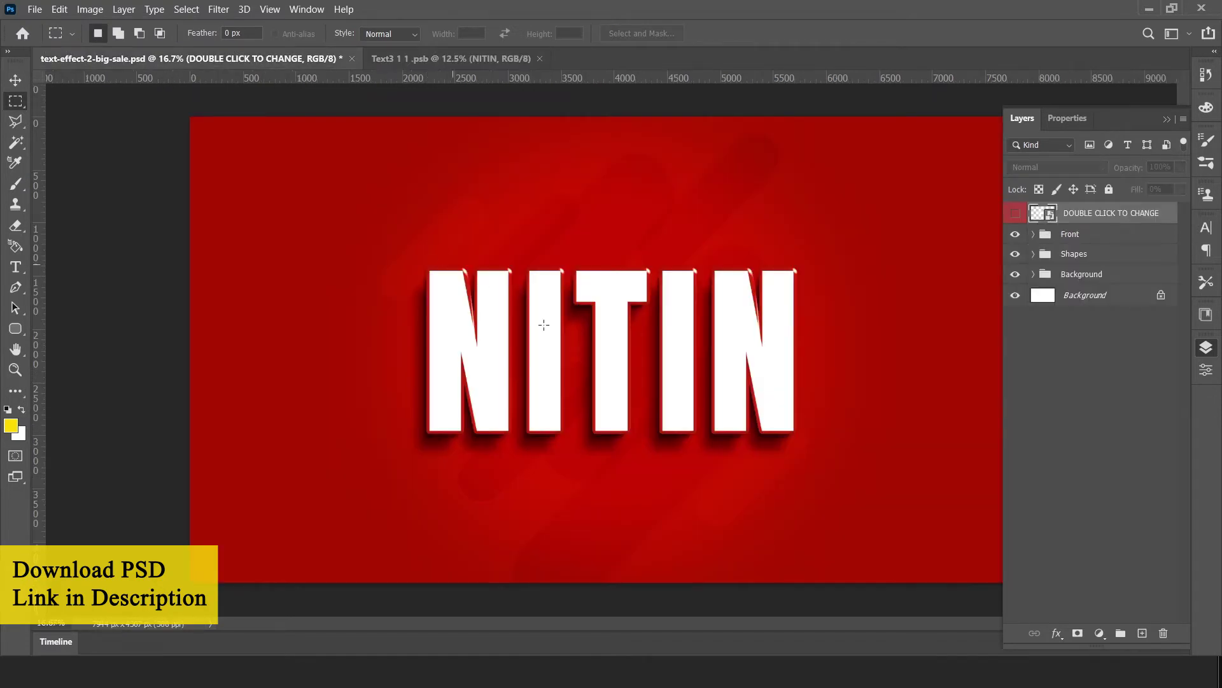
scroll(596, 369, up, 3)
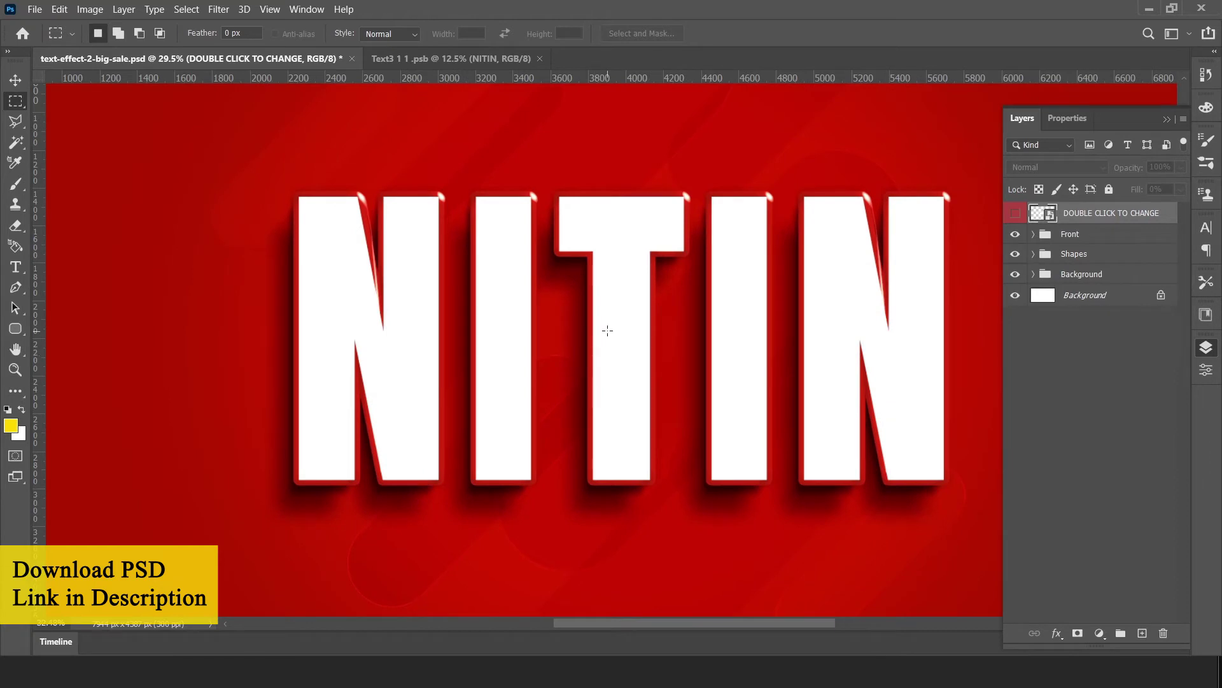
scroll(608, 331, up, 1)
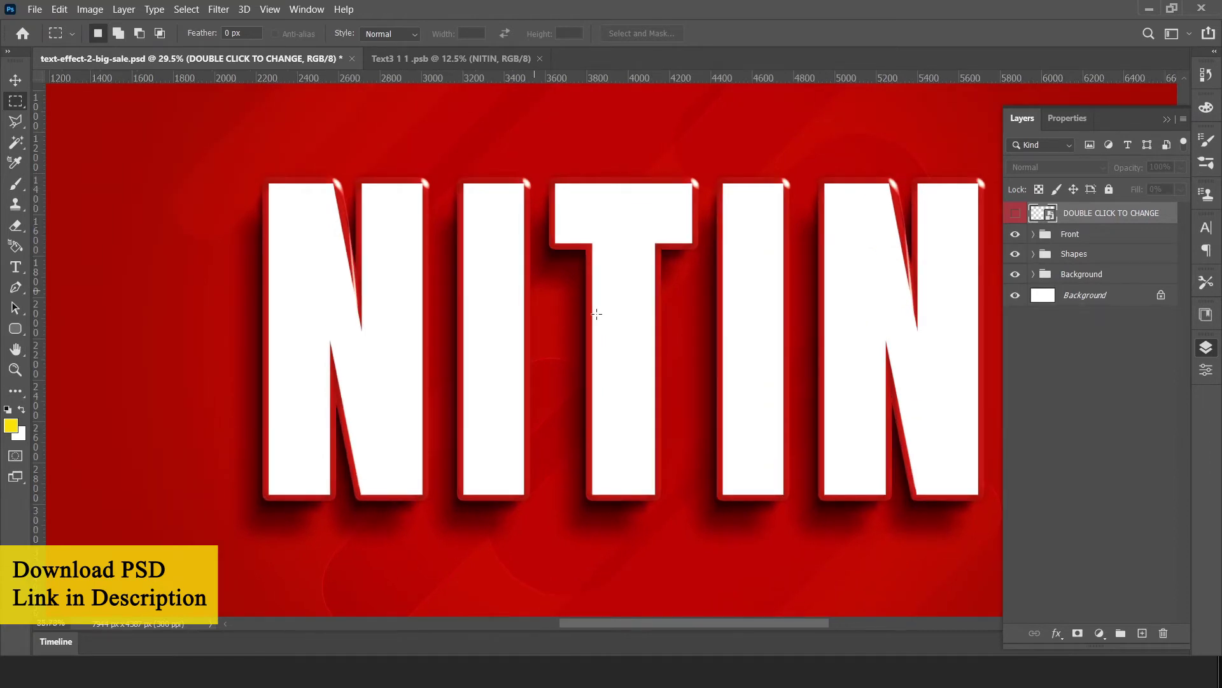
scroll(596, 315, down, 5)
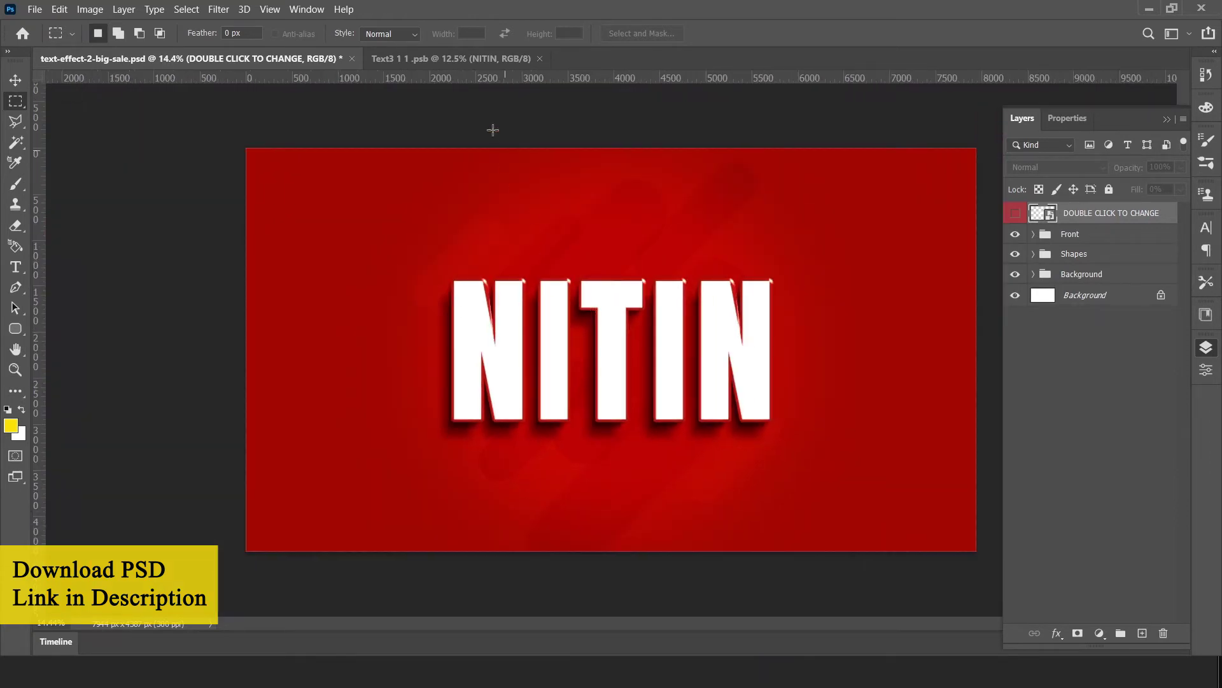
click(452, 63)
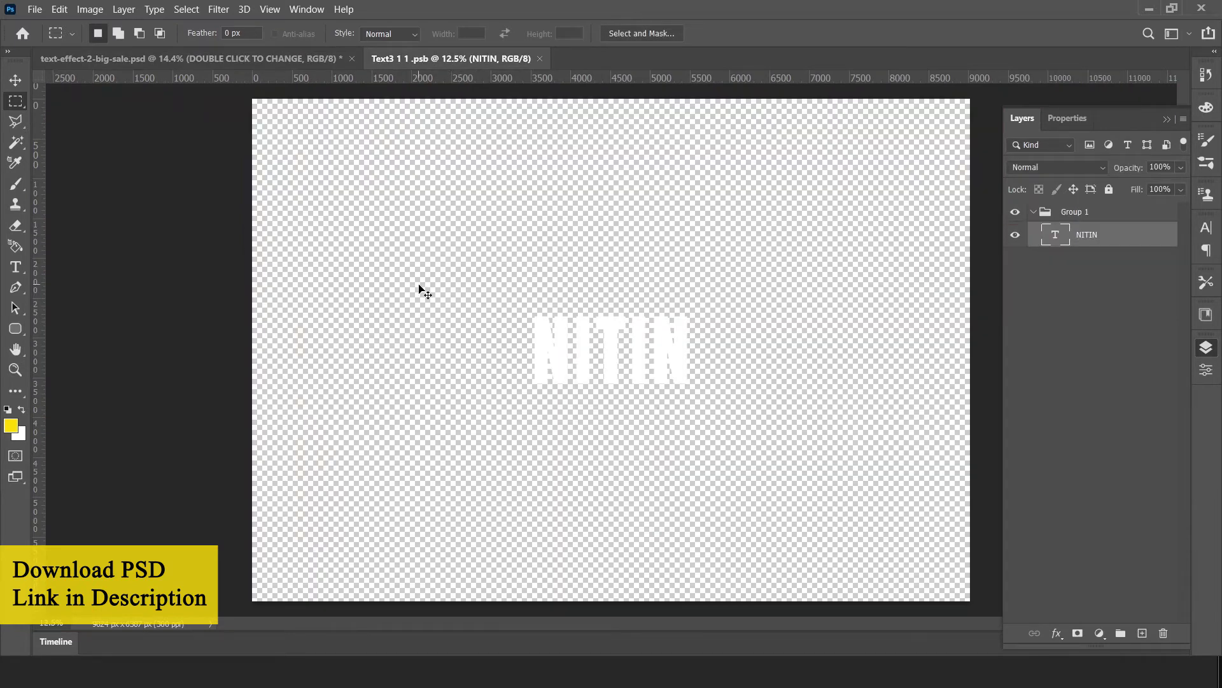
key(ctrl+w)
key(ctrl+w)
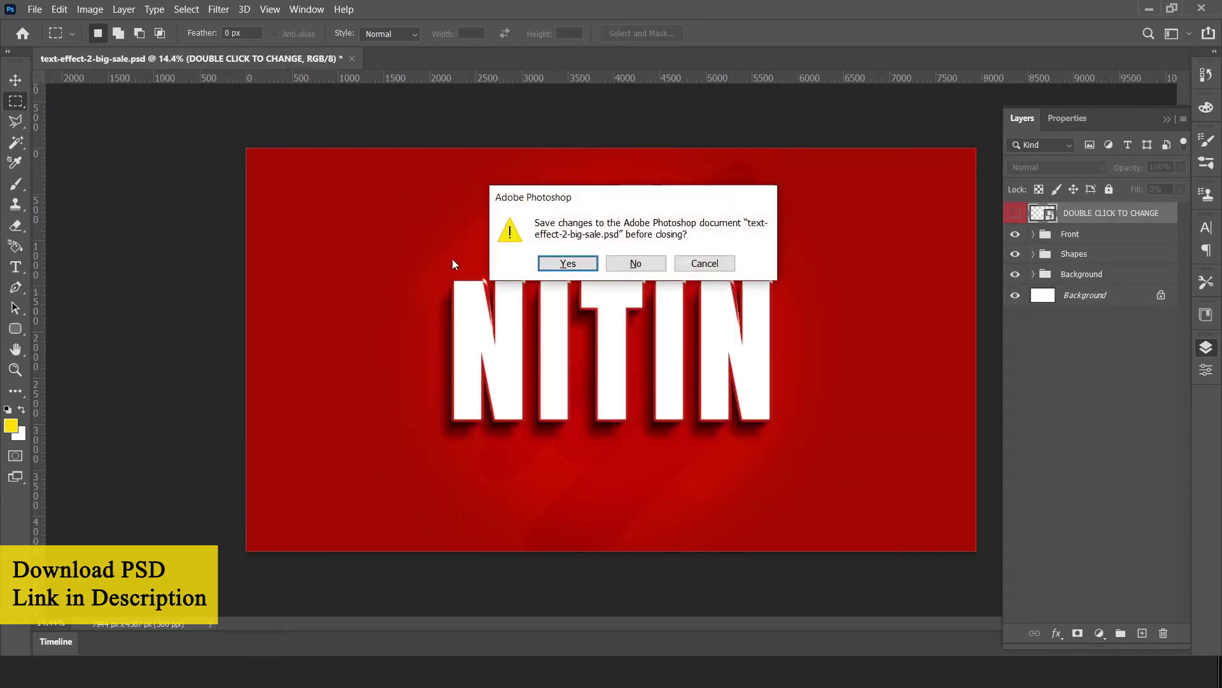
click(616, 265)
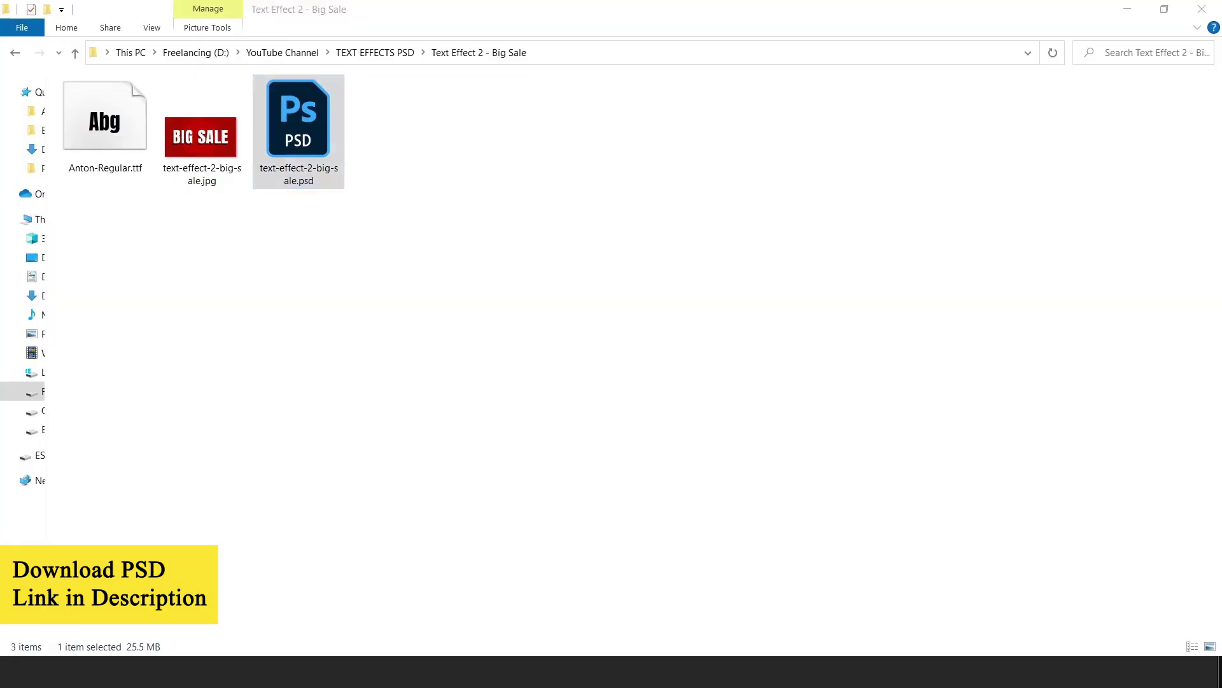
Open text-effect-3-paper-cut.psd from the Text Effect 3 - Paper Cut folder in Photoshop
click(14, 54)
click(167, 143)
double_click(168, 143)
ctrl+scroll(210, 185, up, 3)
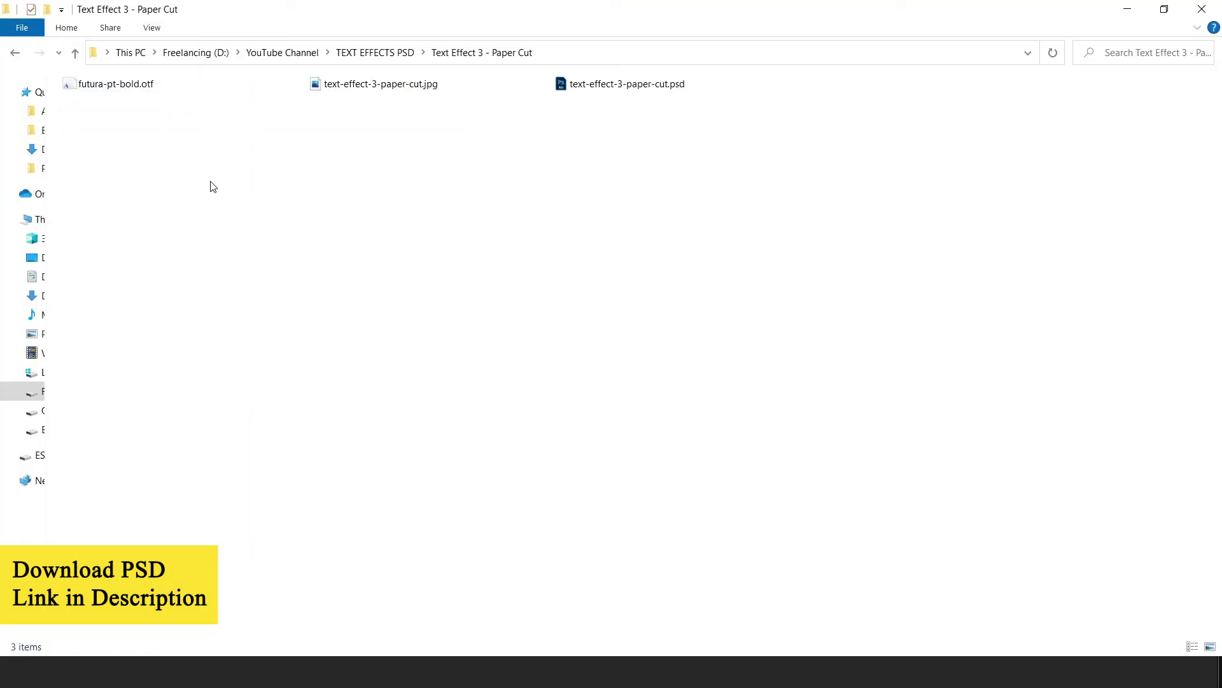
ctrl+scroll(256, 158, up, 2)
drag(319, 137, 517, 172)
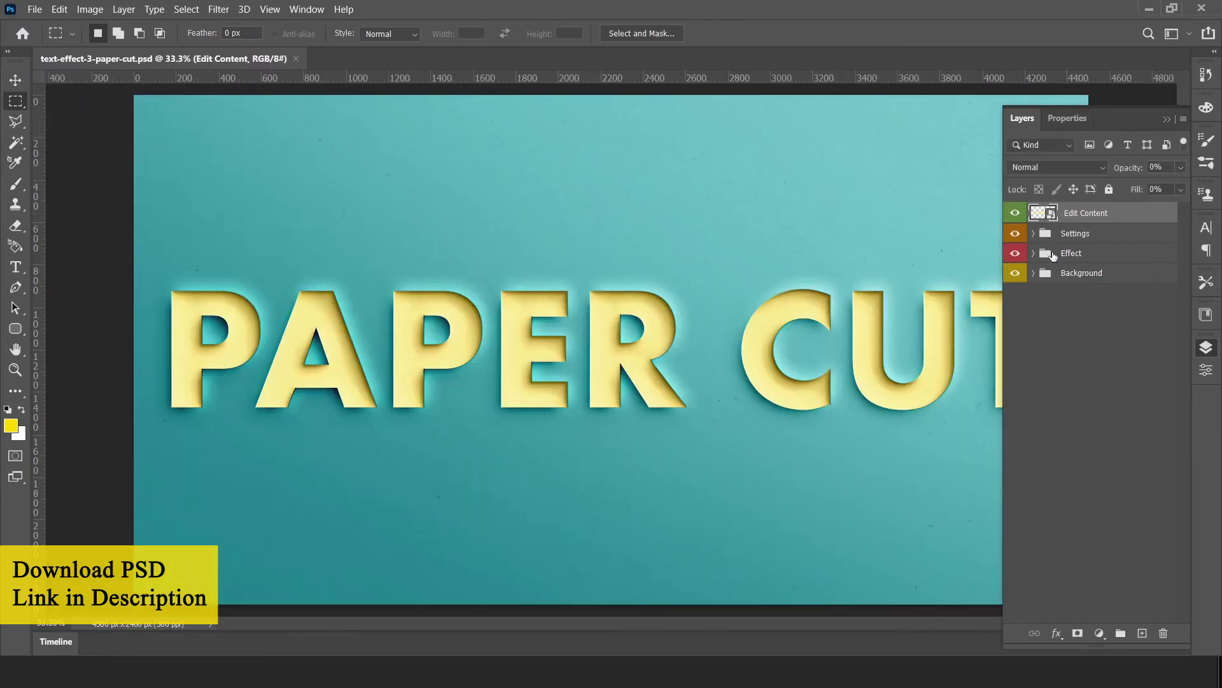
Replace PAPER CUT with NITIN in the Edit Content smart object and save it
double_click(1051, 214)
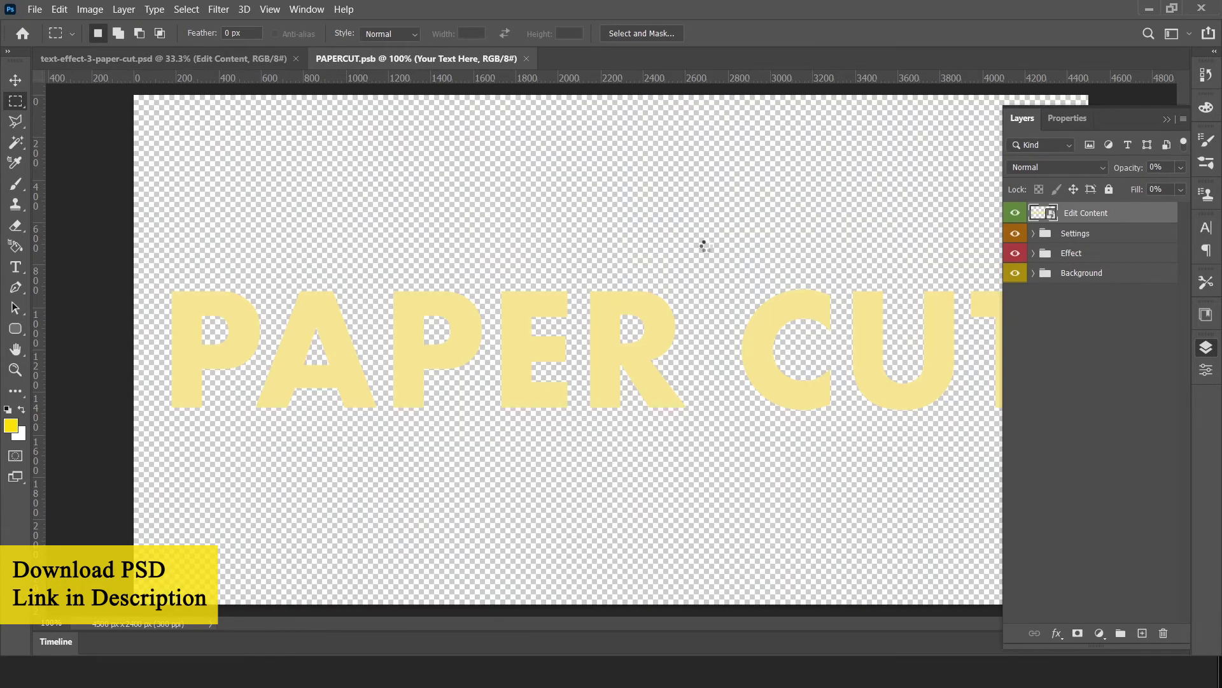
key(t)
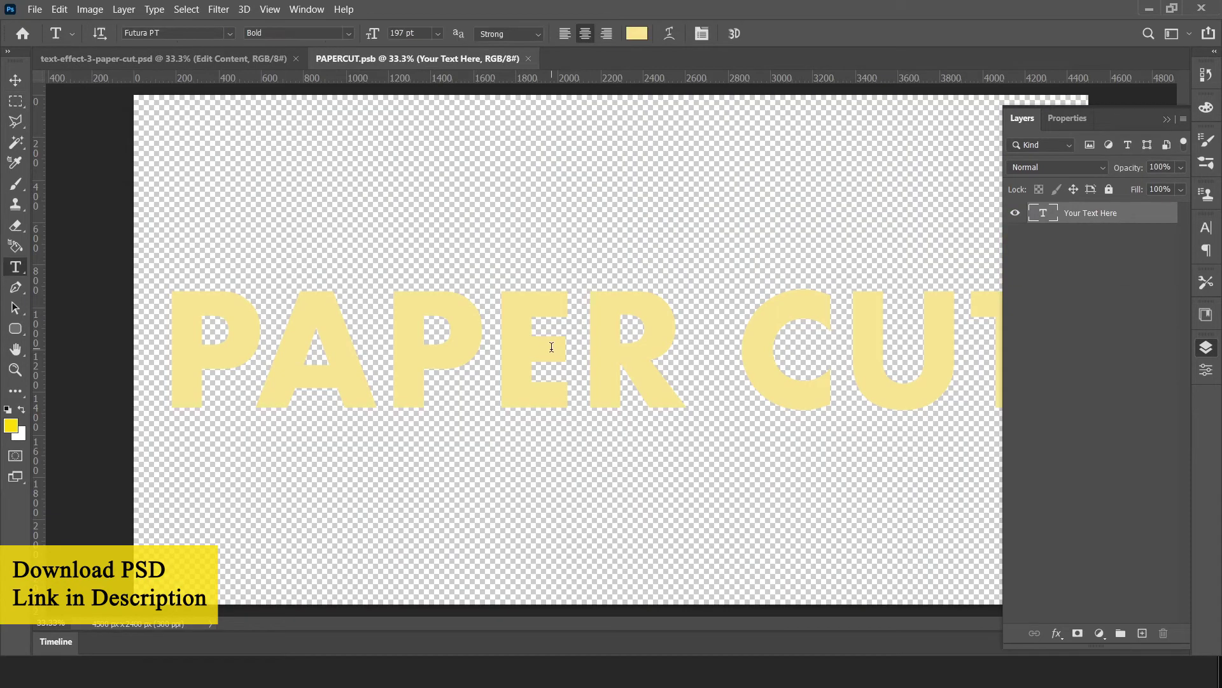
click(548, 347)
key(ctrl+a)
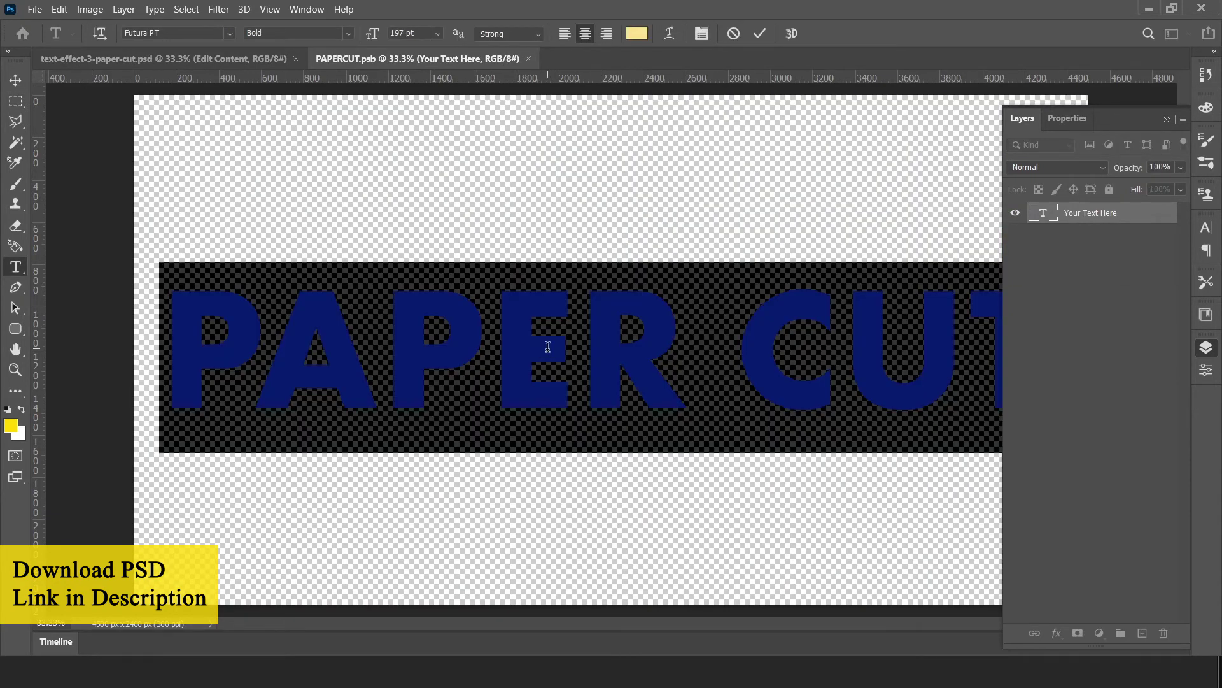
text(NITIN)
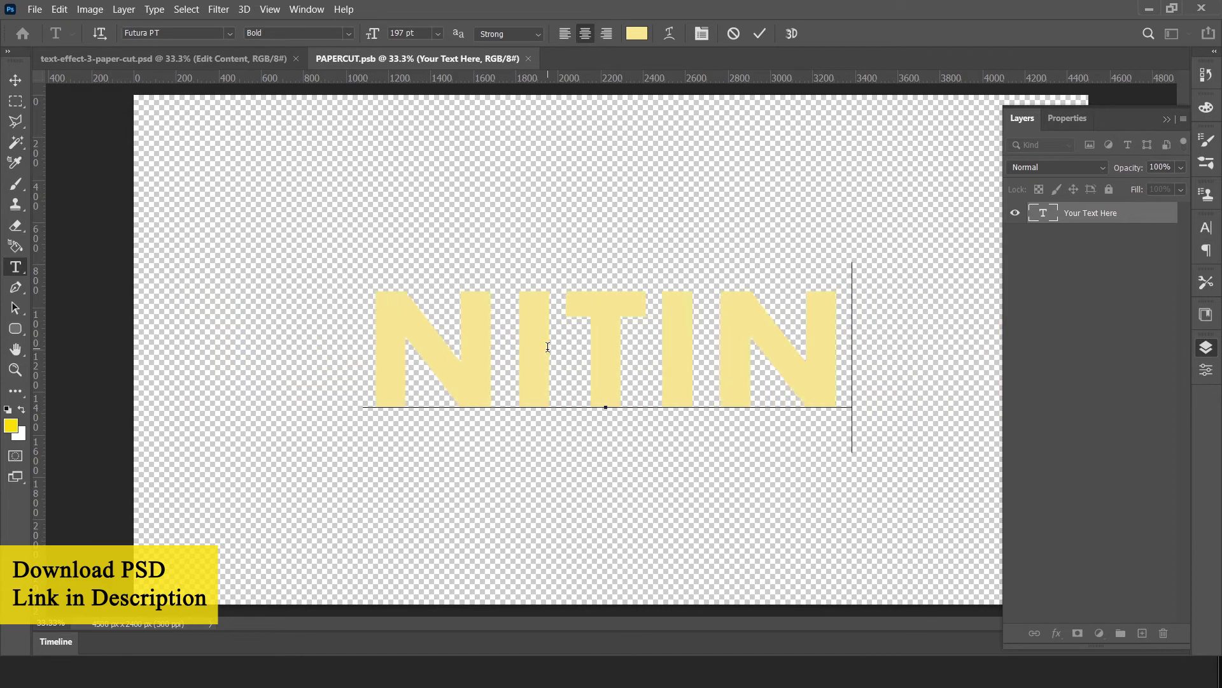
click(16, 80)
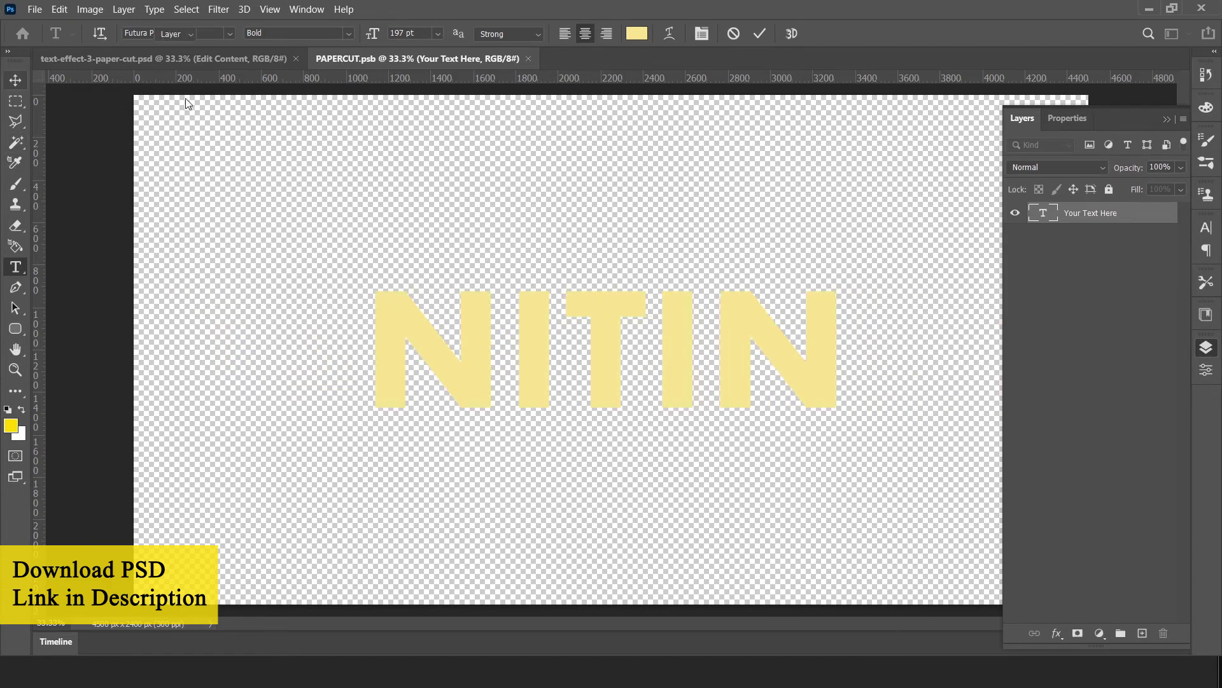
click(31, 9)
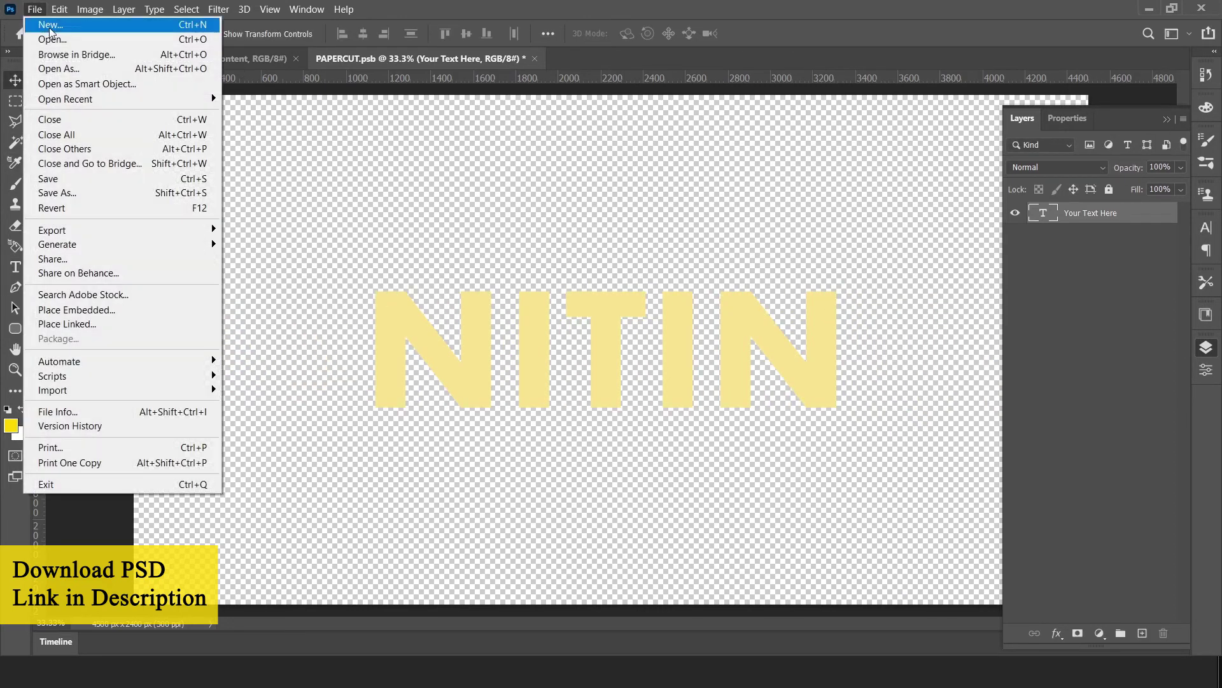
click(66, 181)
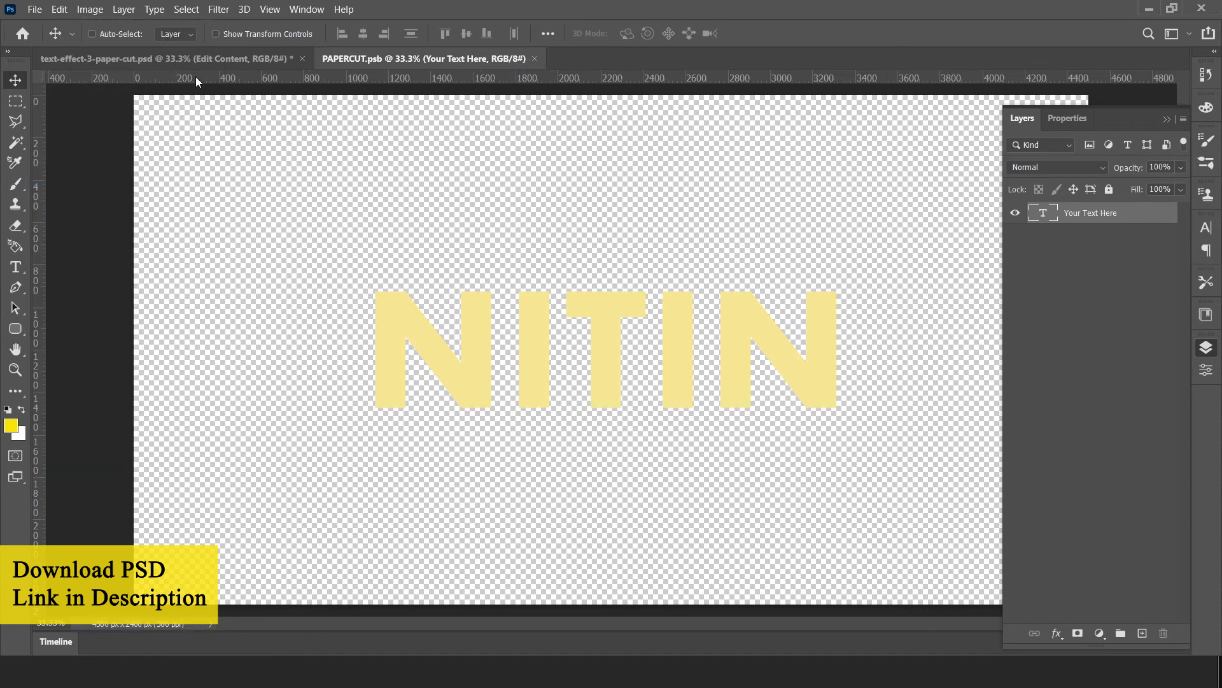
Review the paper-cut result, close PAPERCUT.psb, and close the template without saving
click(192, 59)
scroll(719, 394, up, 2)
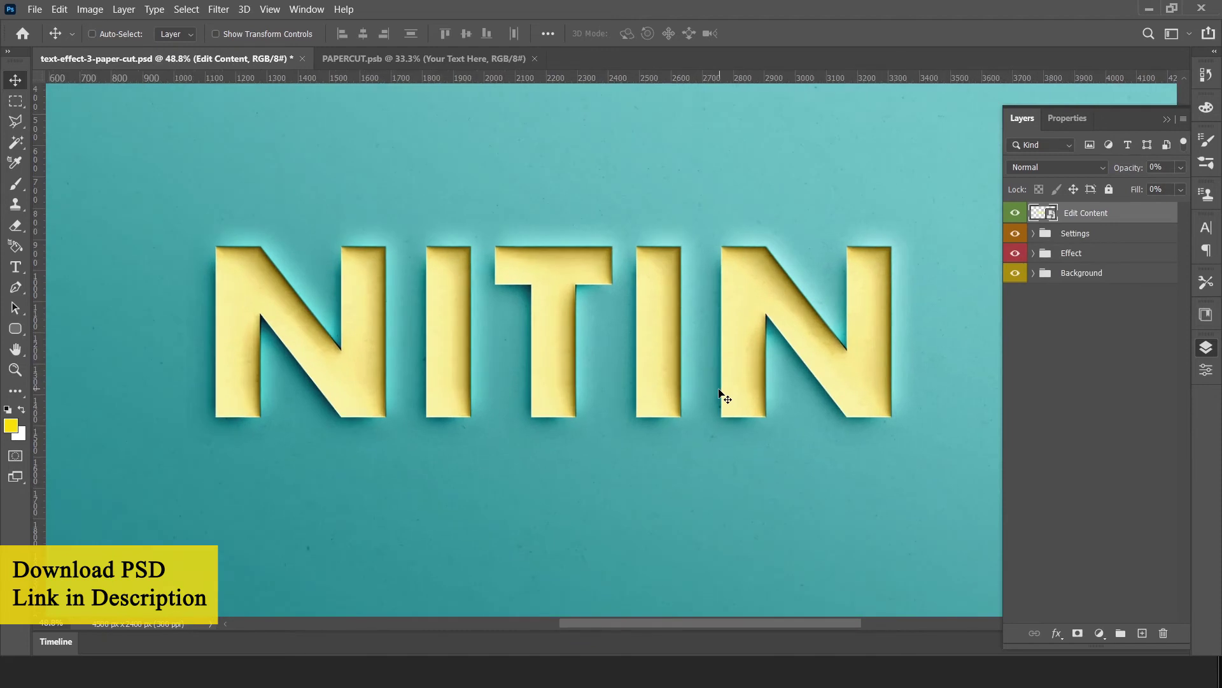
scroll(719, 394, up, 3)
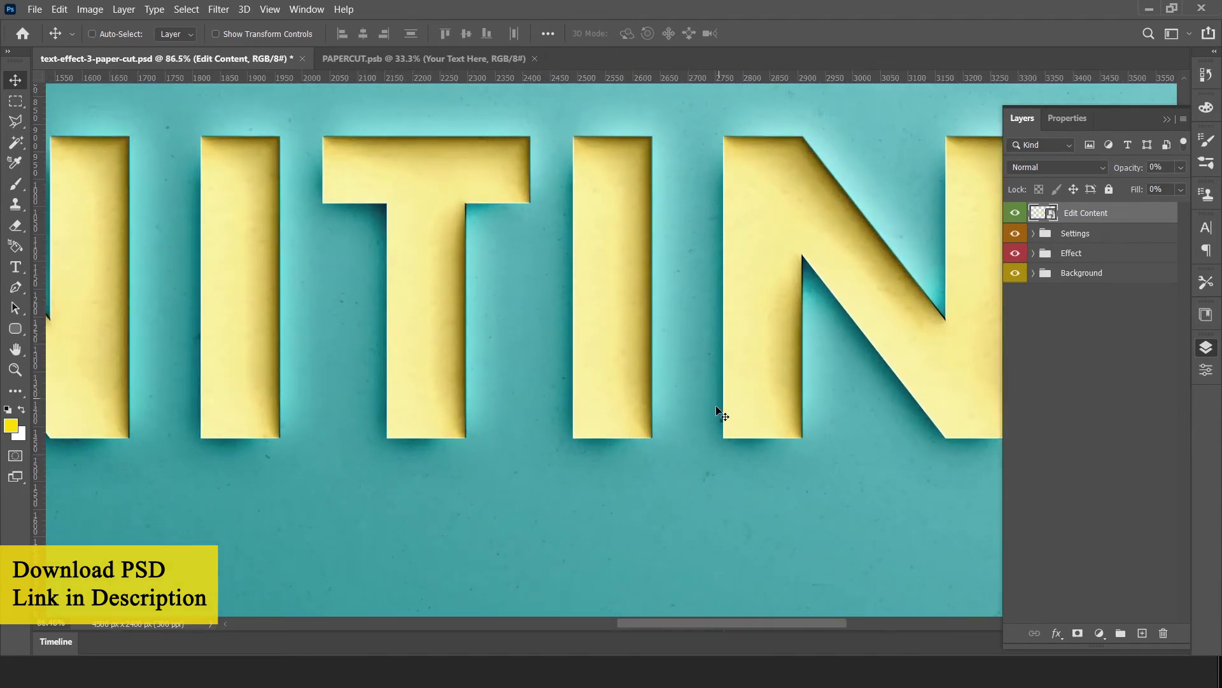
scroll(720, 402, down, 5)
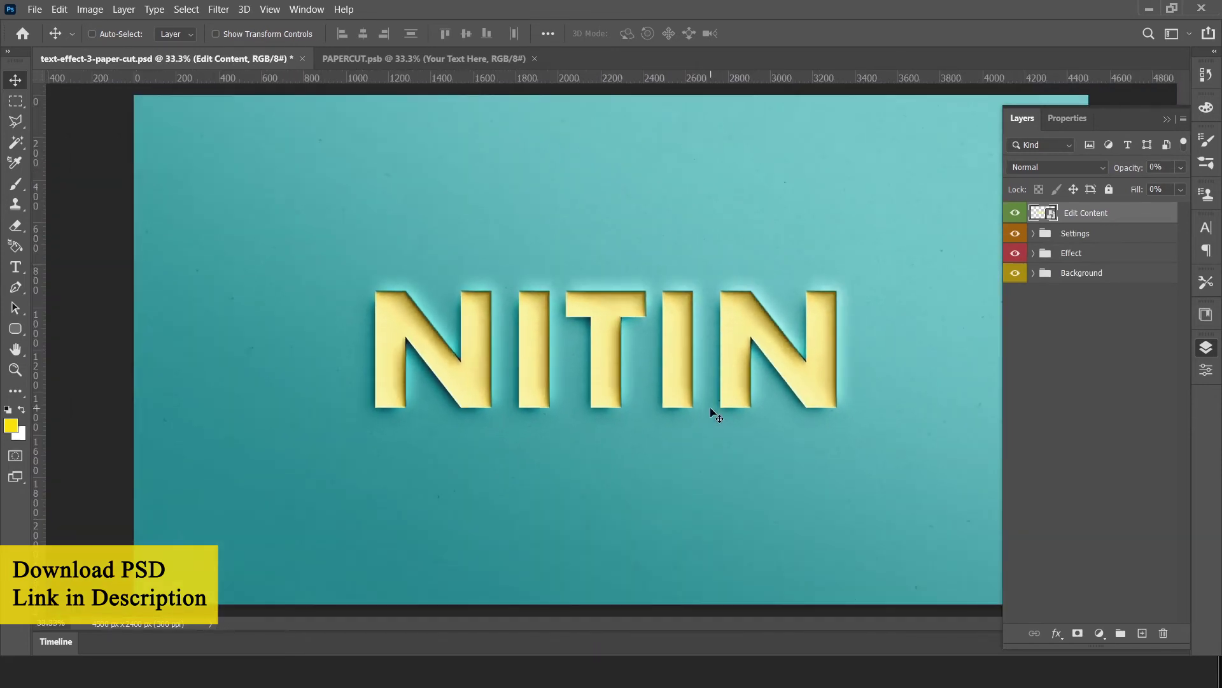
click(434, 56)
key(ctrl+w)
key(ctrl+w)
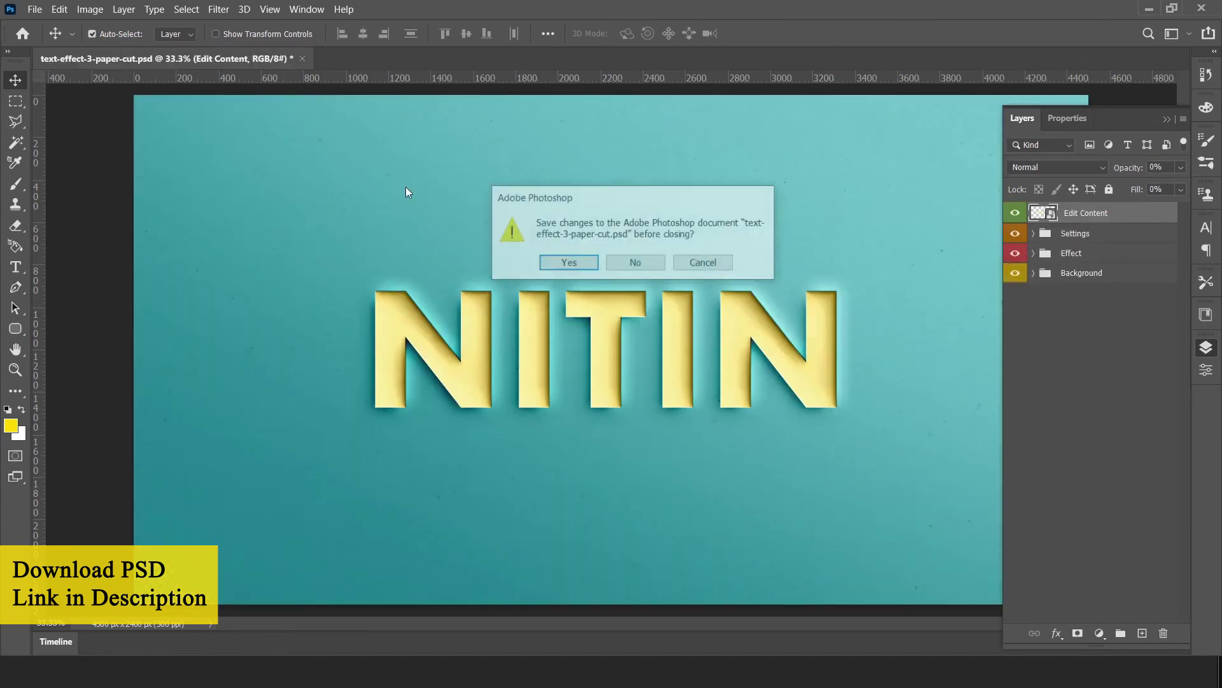
click(637, 262)
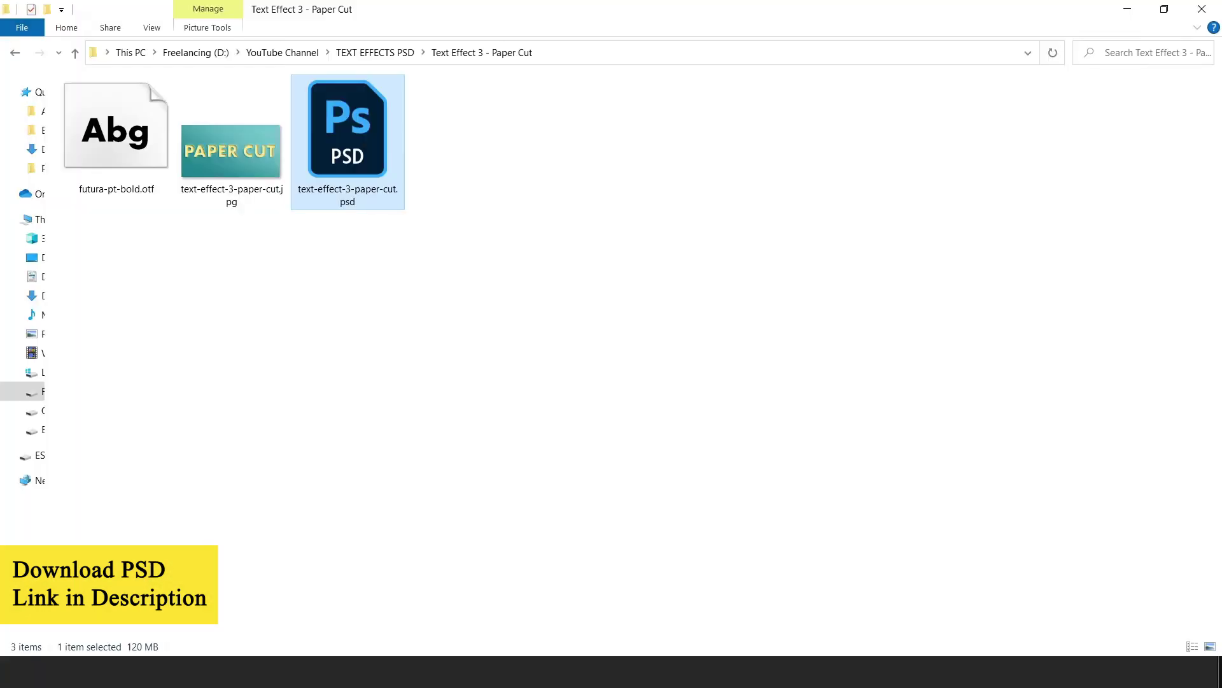
Open text-effect-4-music.psd from the Text Effect 4 - Music folder in Photoshop
click(15, 55)
key(Down)
key(Return)
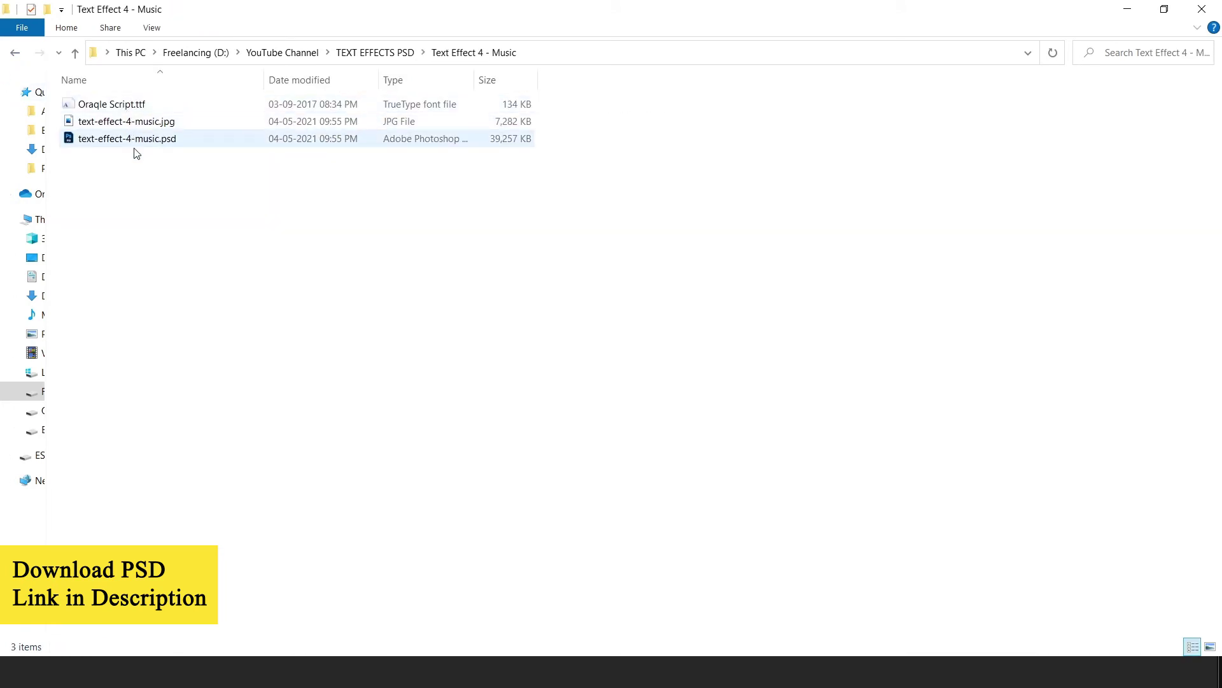
ctrl+scroll(215, 219, up, 4)
ctrl+scroll(232, 193, up, 1)
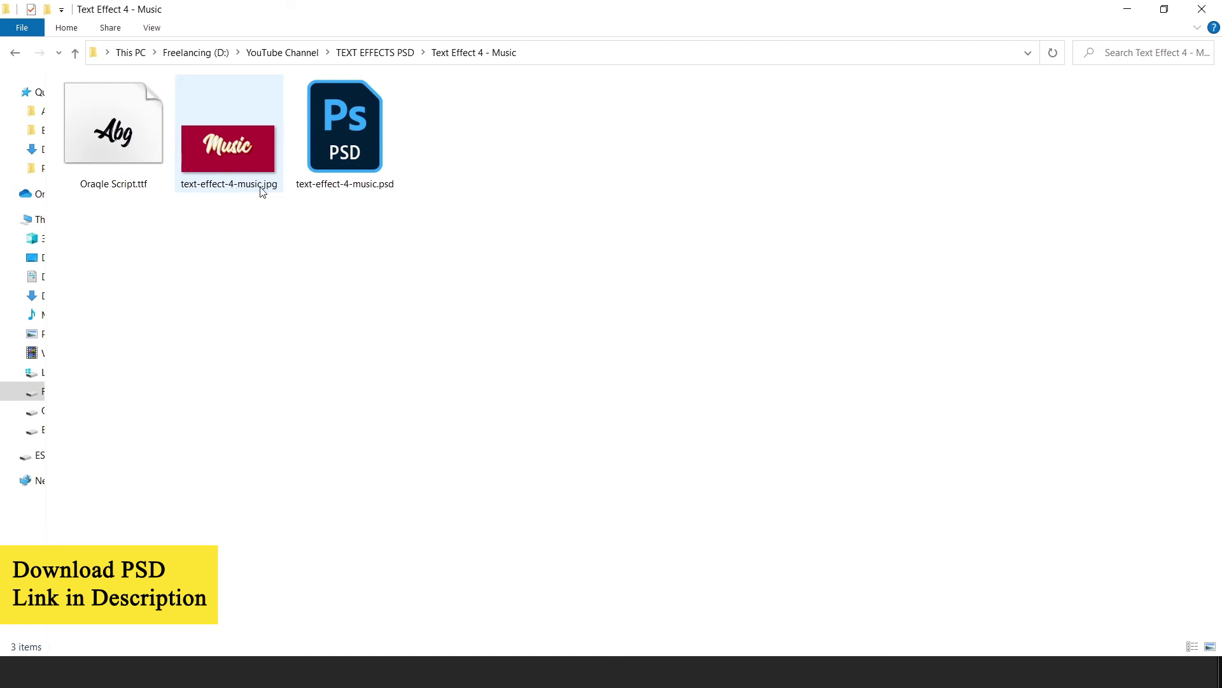
click(338, 127)
drag(541, 637, 521, 154)
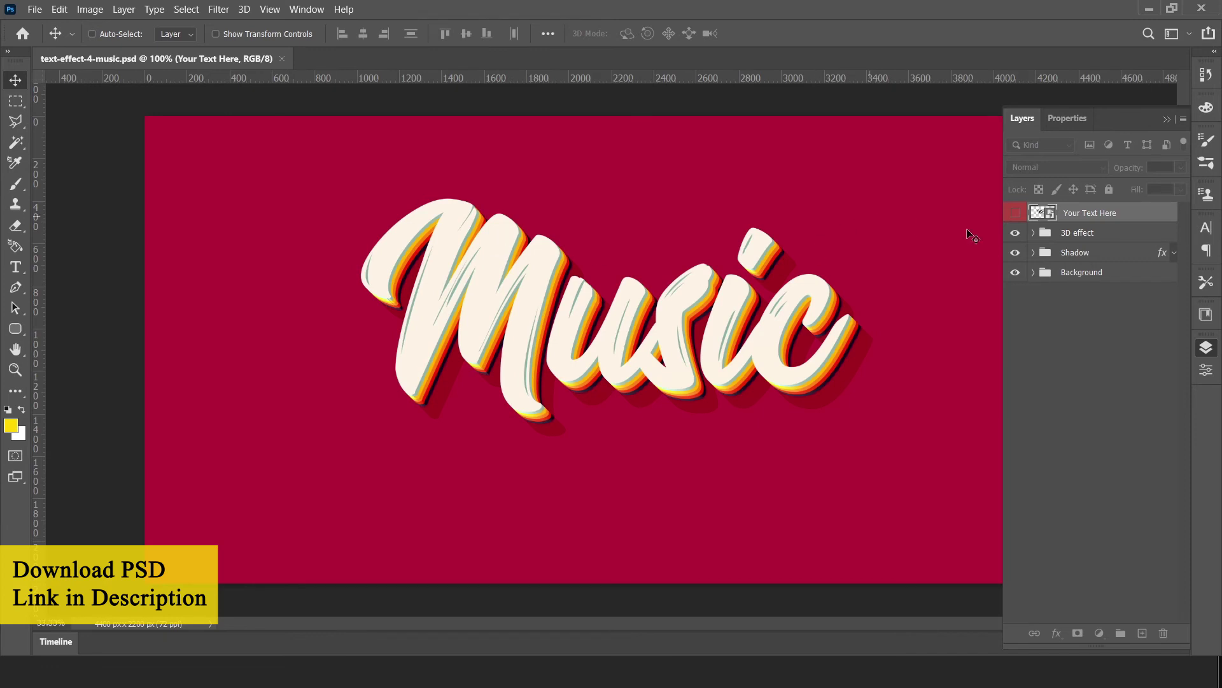
Change the Your Text Here smart object's Music text to Nitin and save it
double_click(1048, 213)
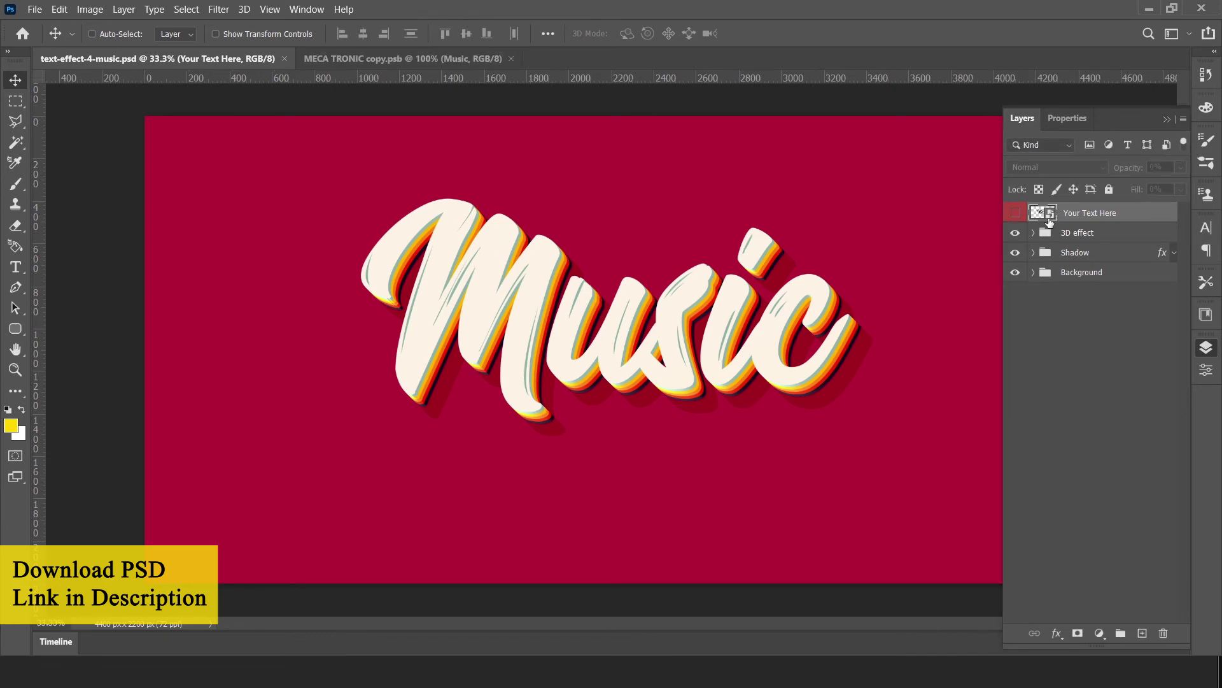
key(t)
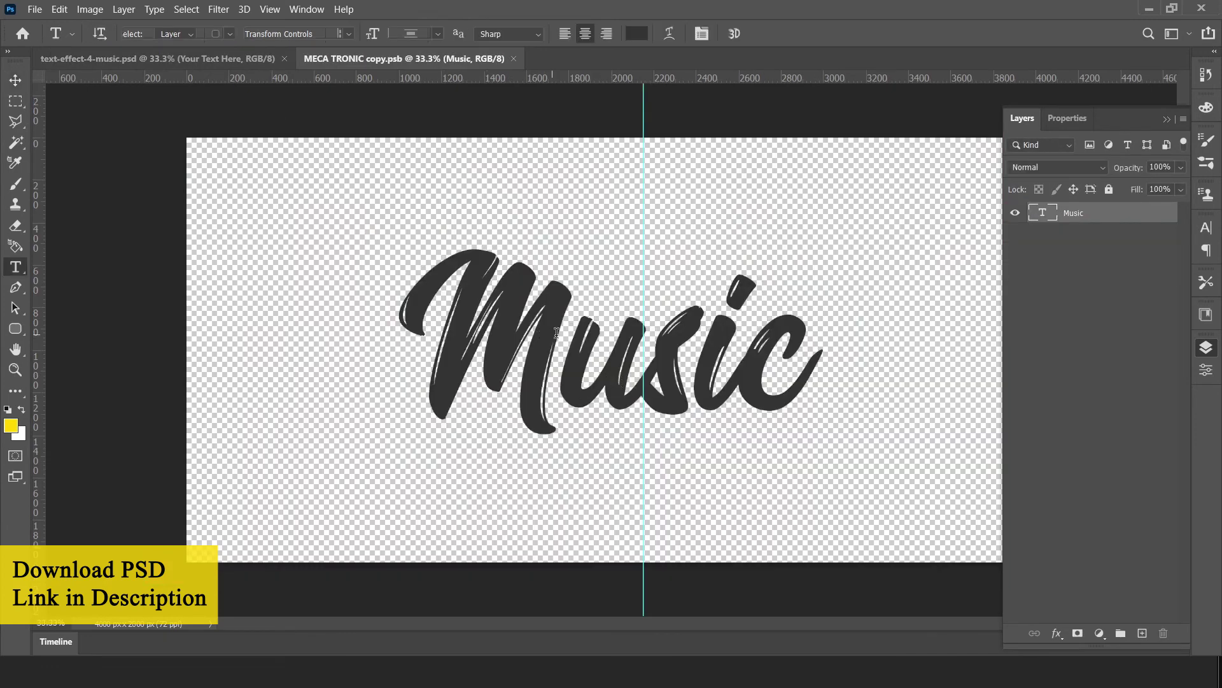
double_click(558, 335)
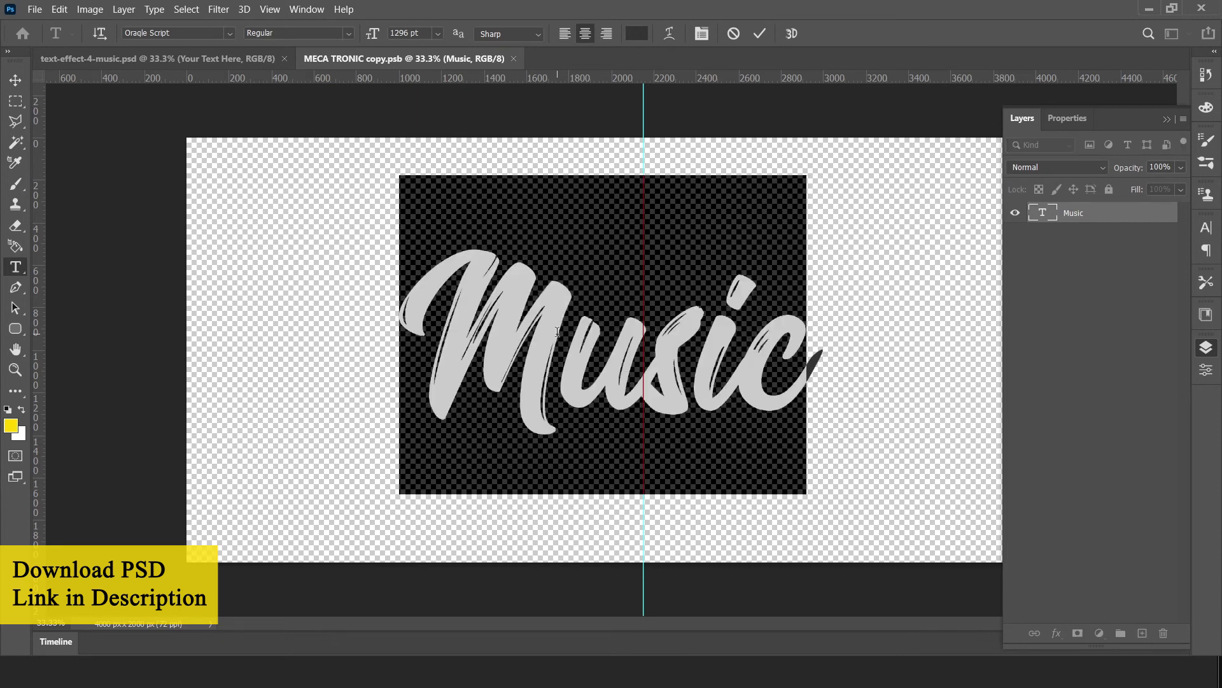
text(Nitin)
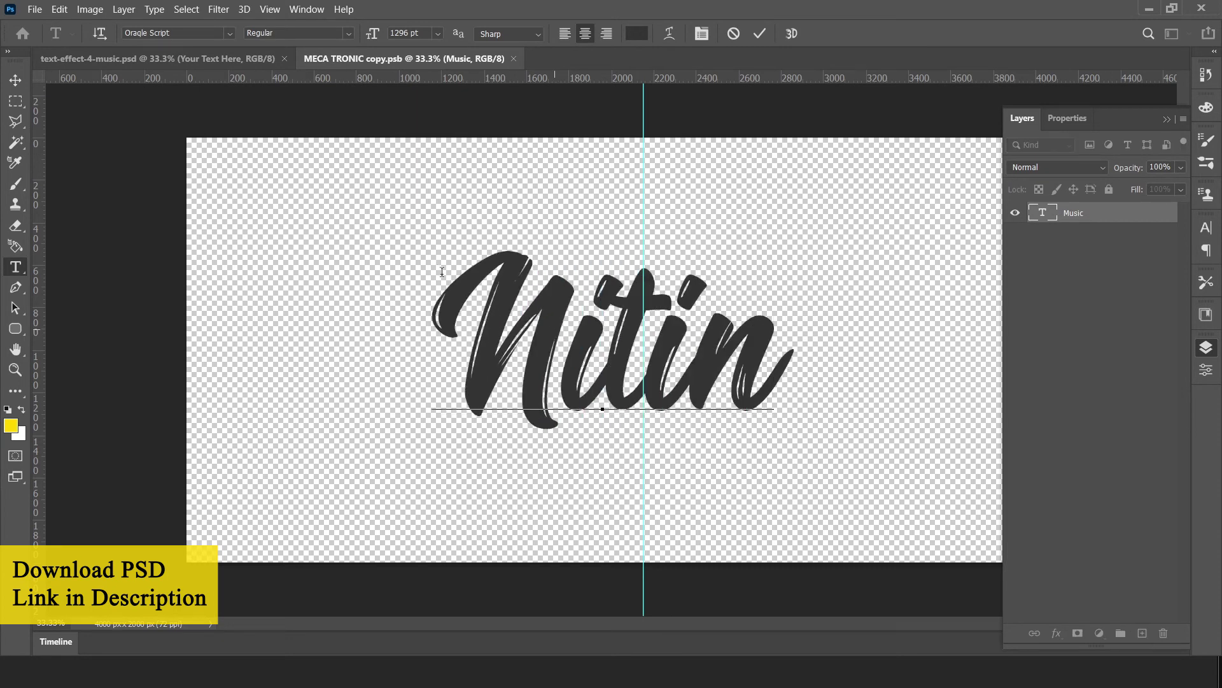
click(20, 82)
click(35, 9)
click(77, 174)
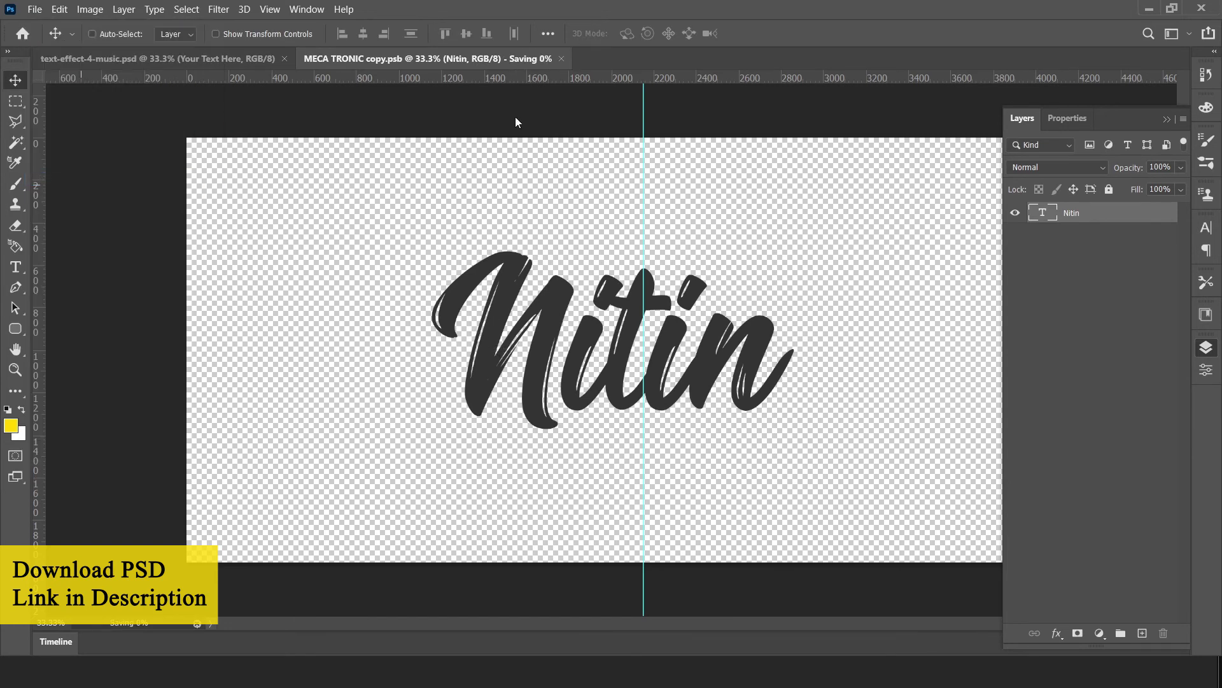
Check the music template showing Nitin, then close it without saving changes
click(240, 62)
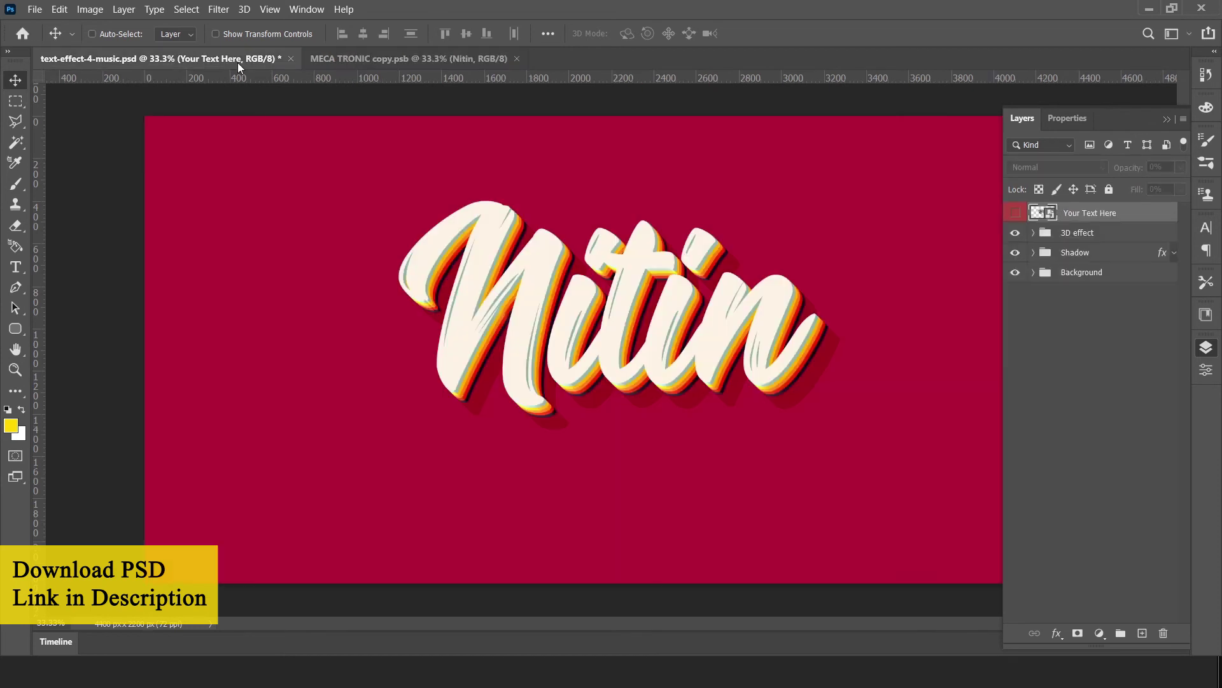
scroll(571, 336, up, 4)
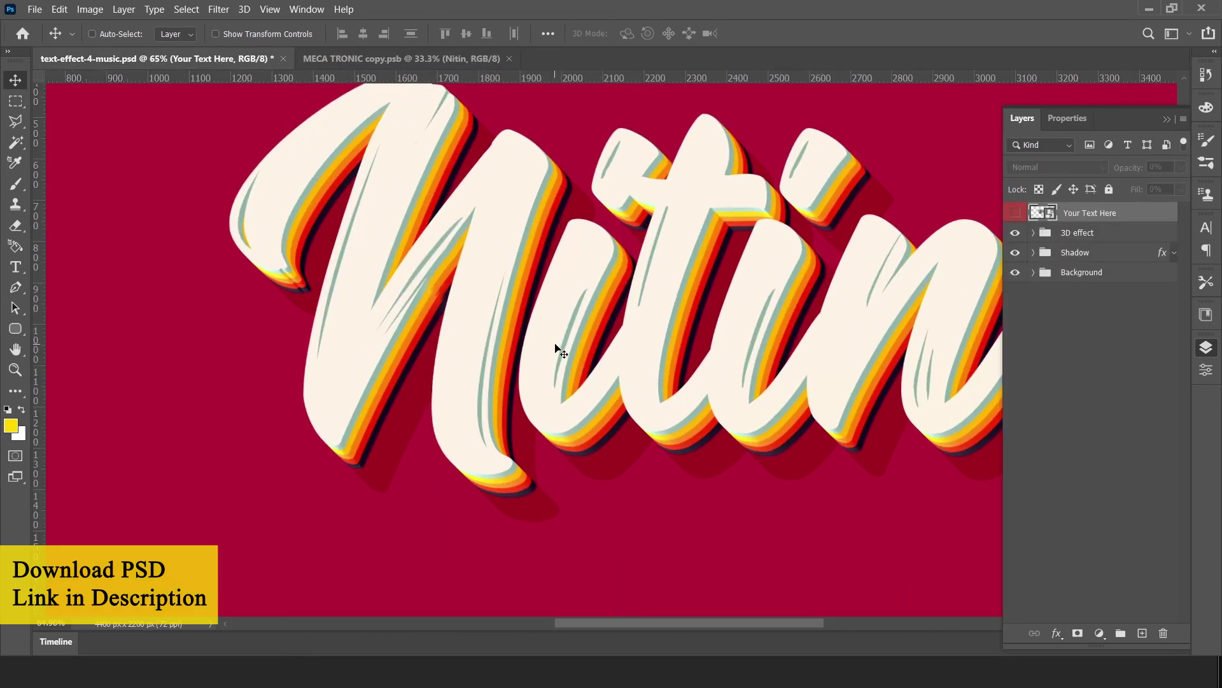
scroll(560, 350, down, 4)
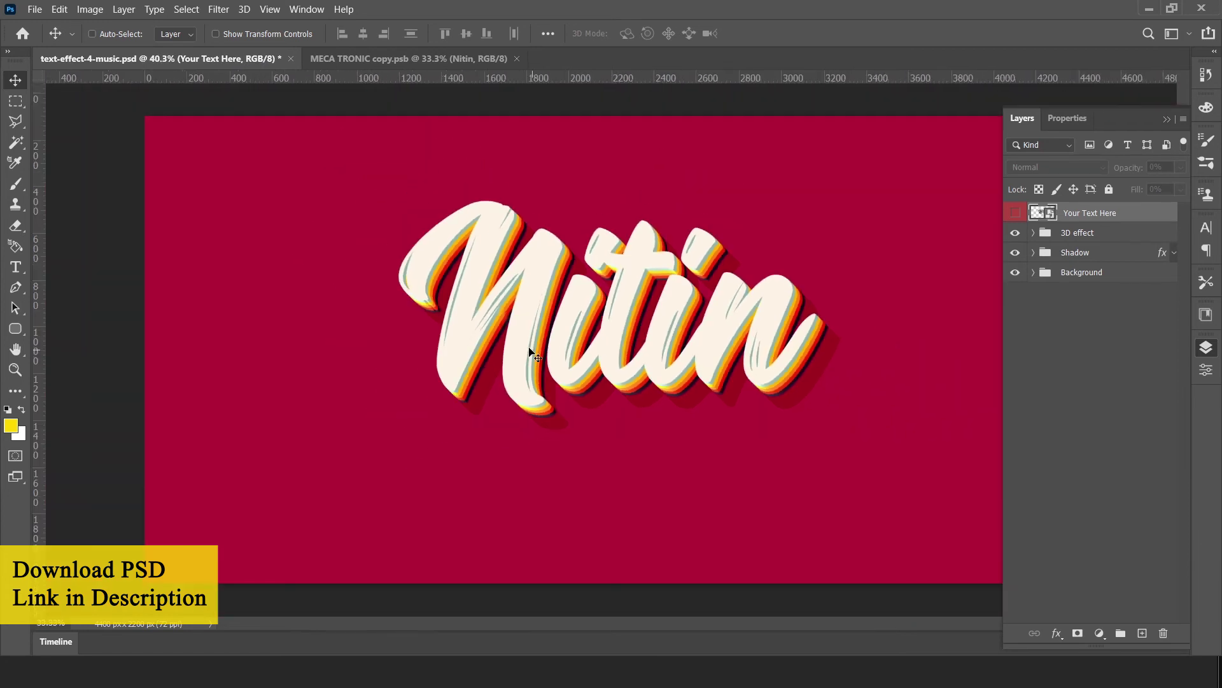
click(291, 59)
click(610, 264)
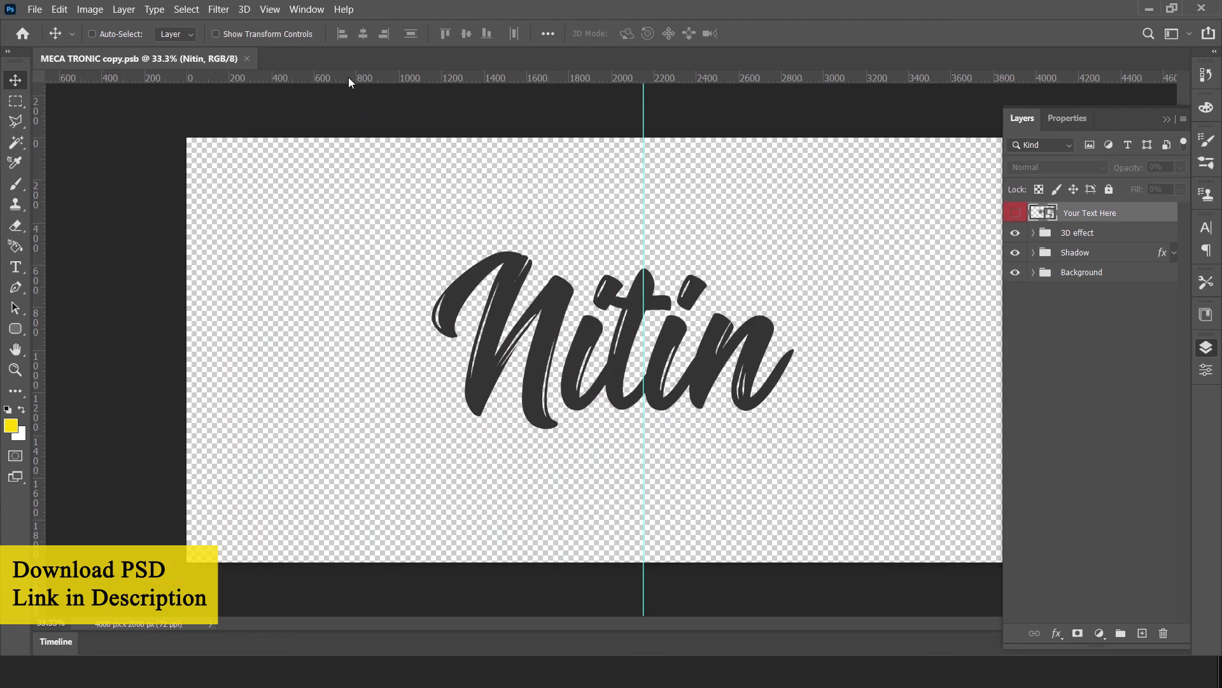
Close the MECA TRONIC copy.psb document and return to the TEXT EFFECTS PSD folder in Explorer
click(247, 59)
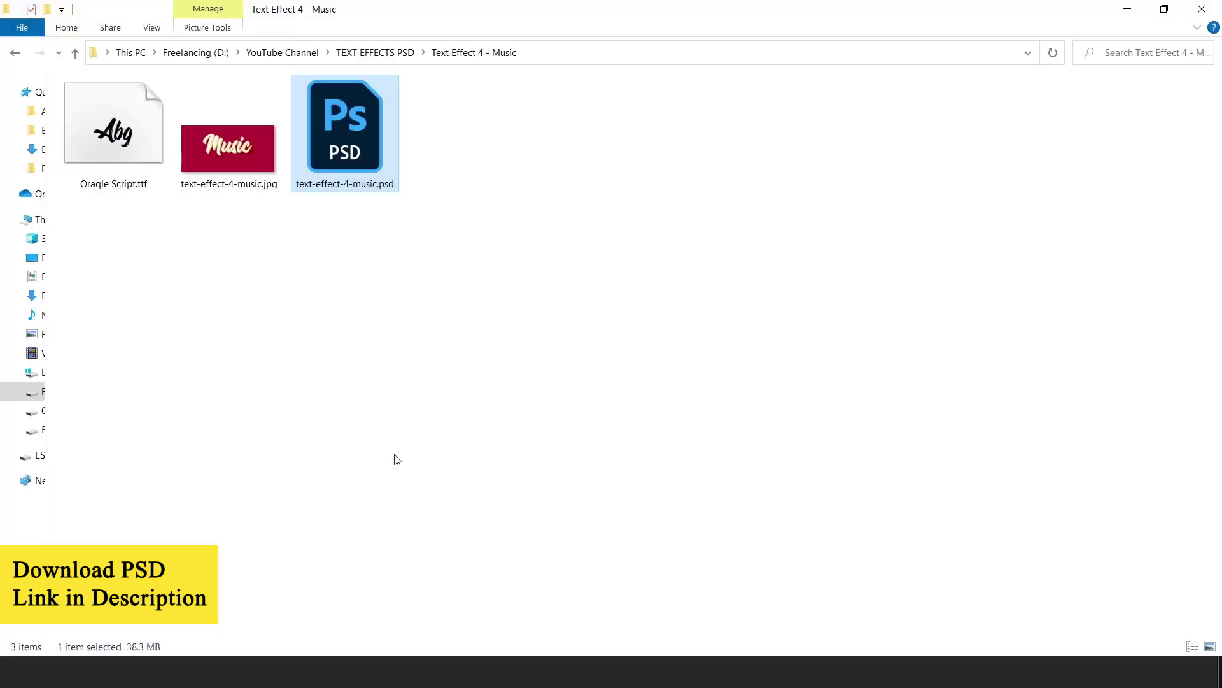
click(14, 56)
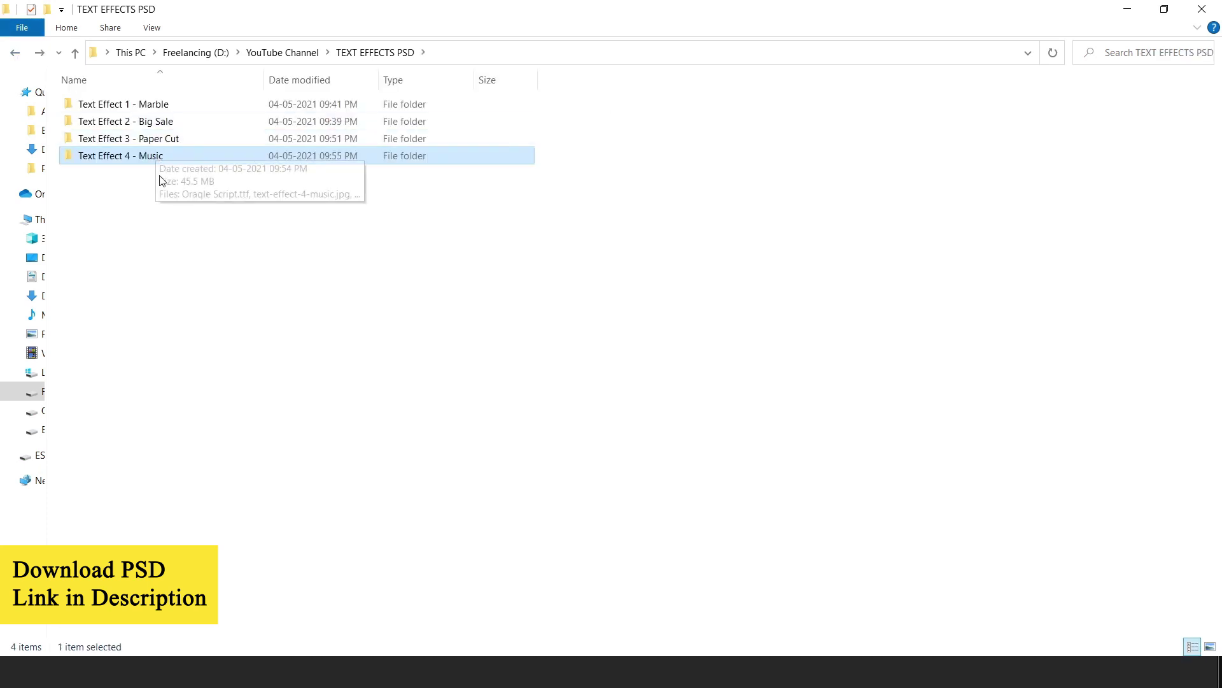
click(161, 251)
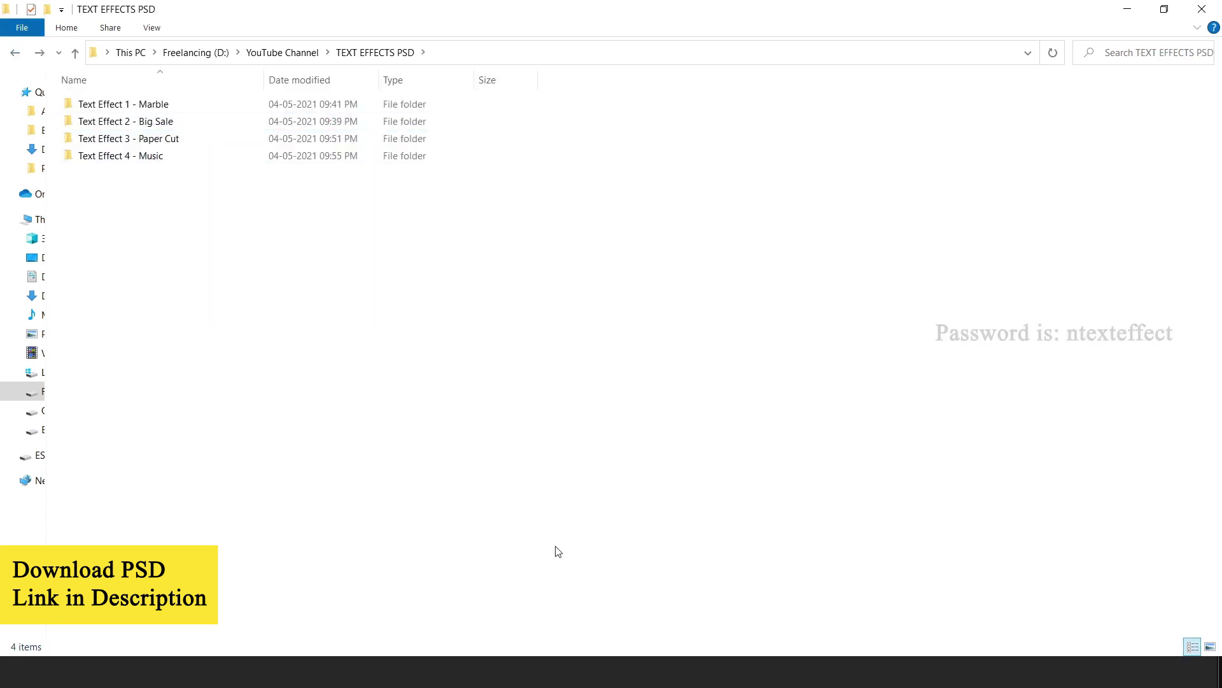